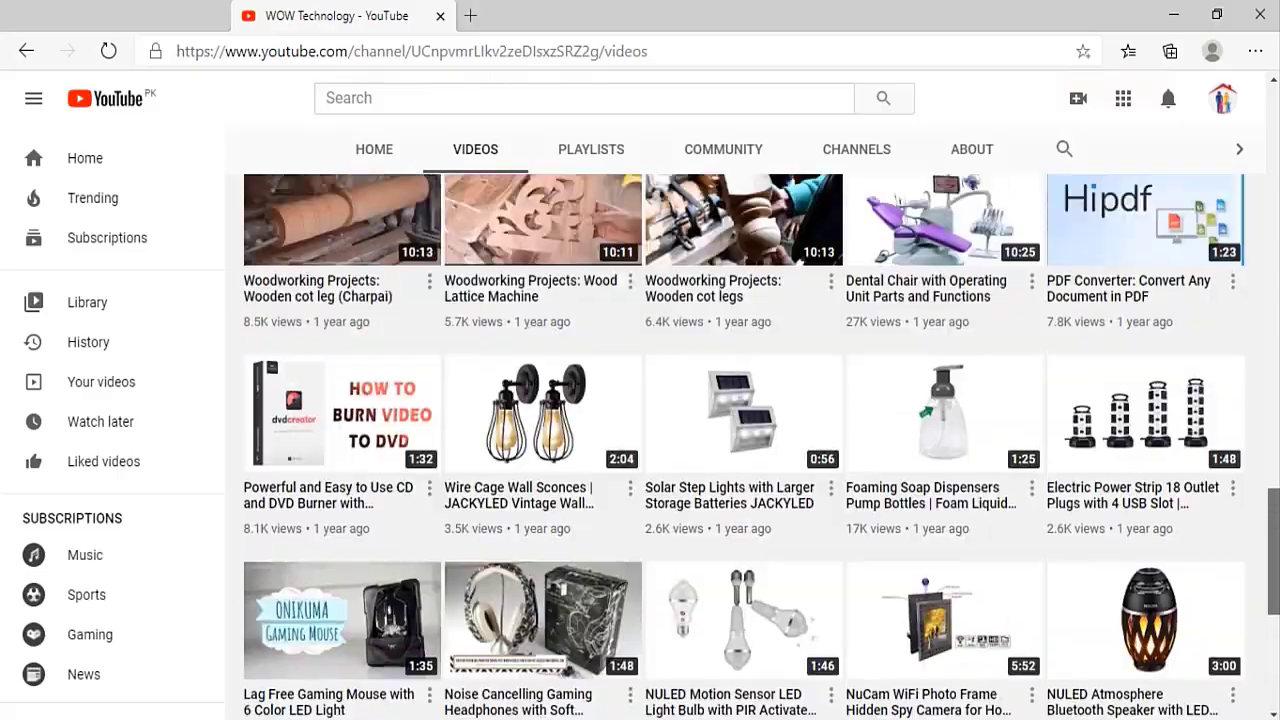
Subscribe to the WOW Technology YouTube channel with notifications set to All
{"action": "scroll", "coordinate": [1200, 420], "scroll_direction": "up", "scroll_amount": 15}
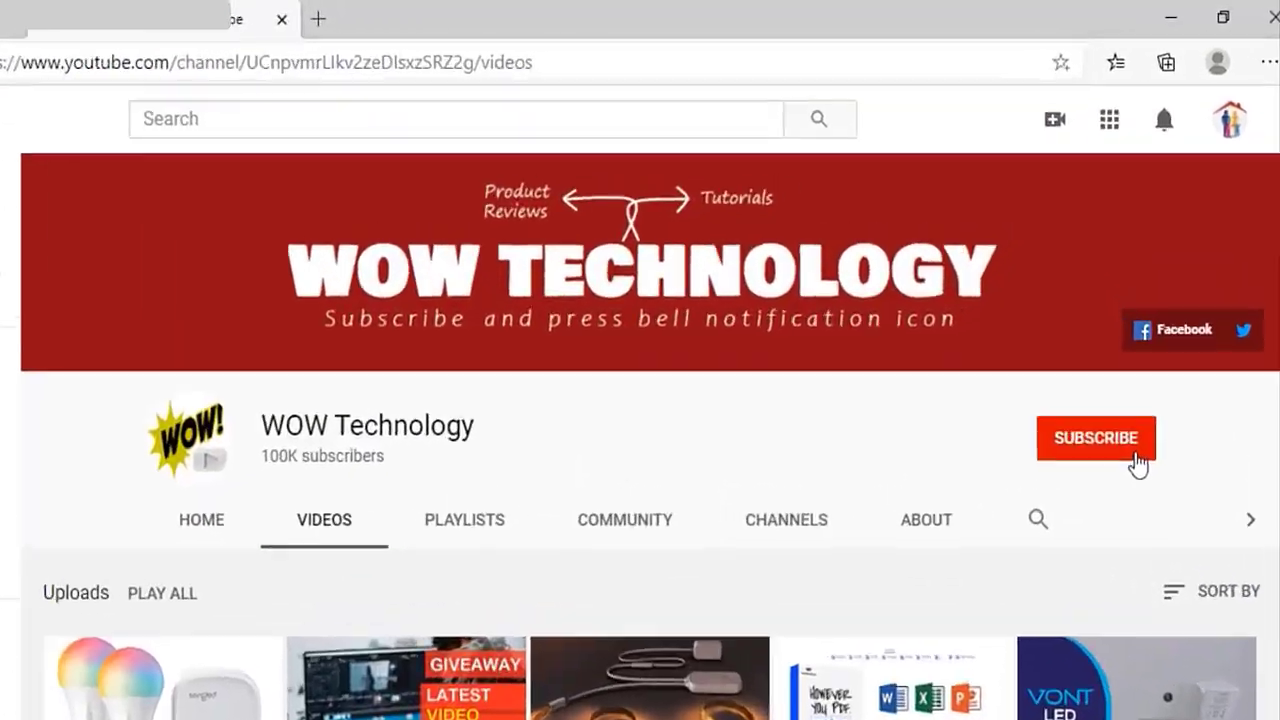
{"action": "left_click", "coordinate": [1205, 422]}
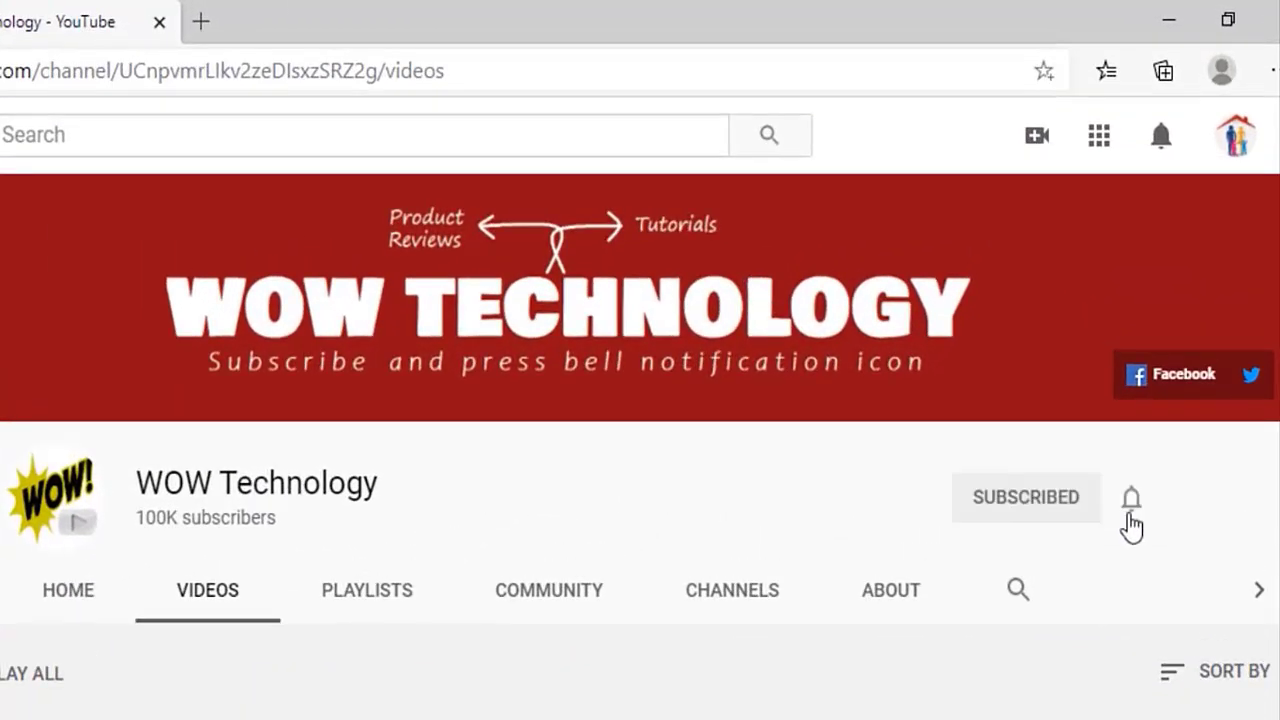
{"action": "left_click", "coordinate": [1134, 503]}
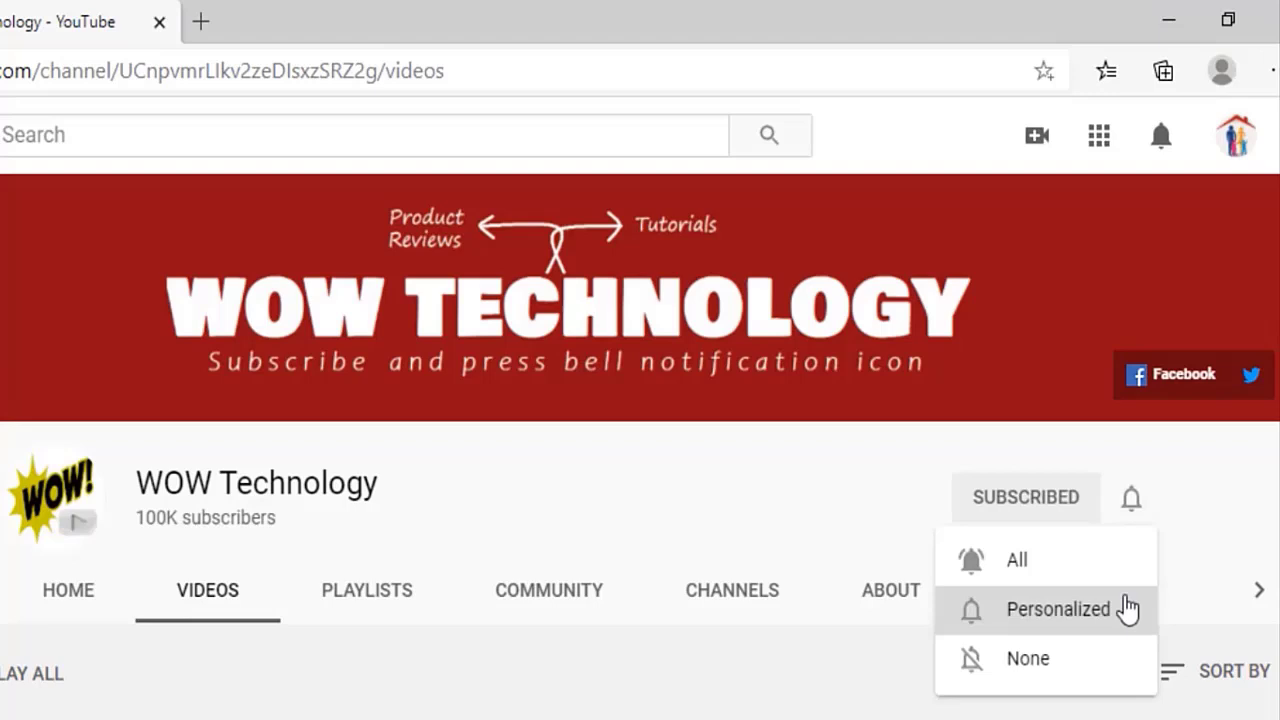
{"action": "left_click", "coordinate": [1137, 566]}
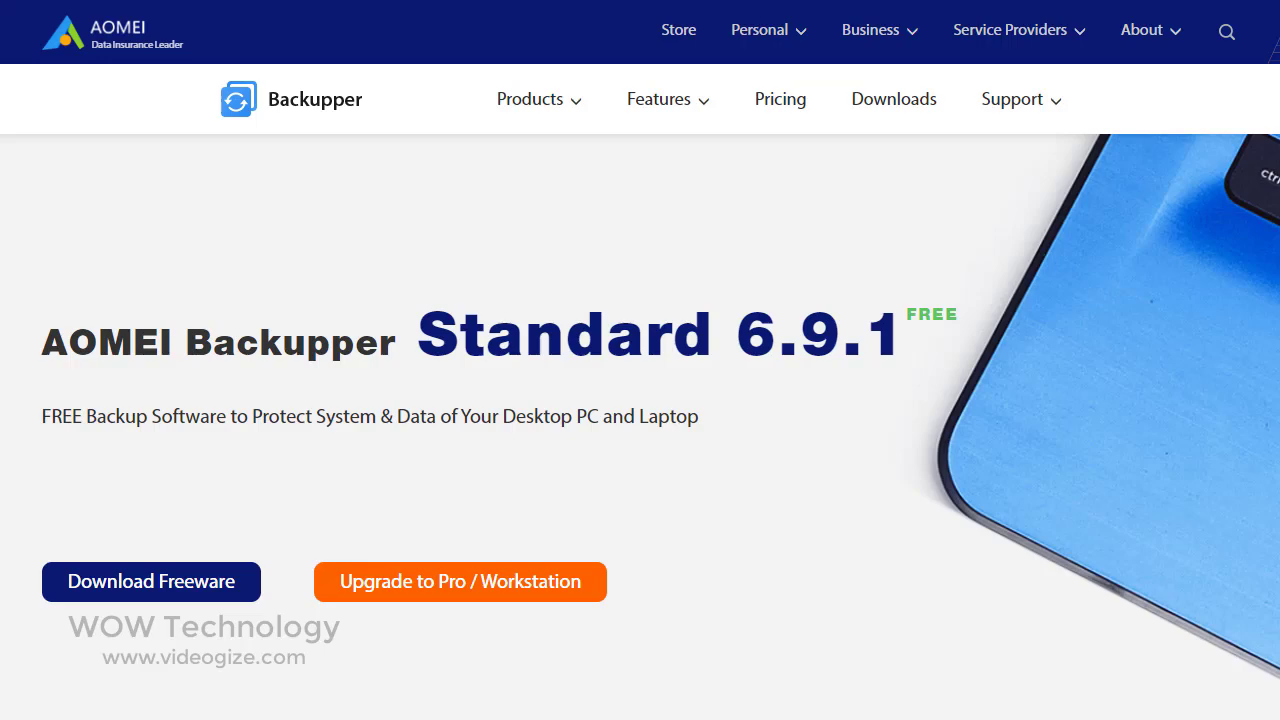
{"action": "scroll", "coordinate": [640, 400], "scroll_direction": "down", "scroll_amount": 10}
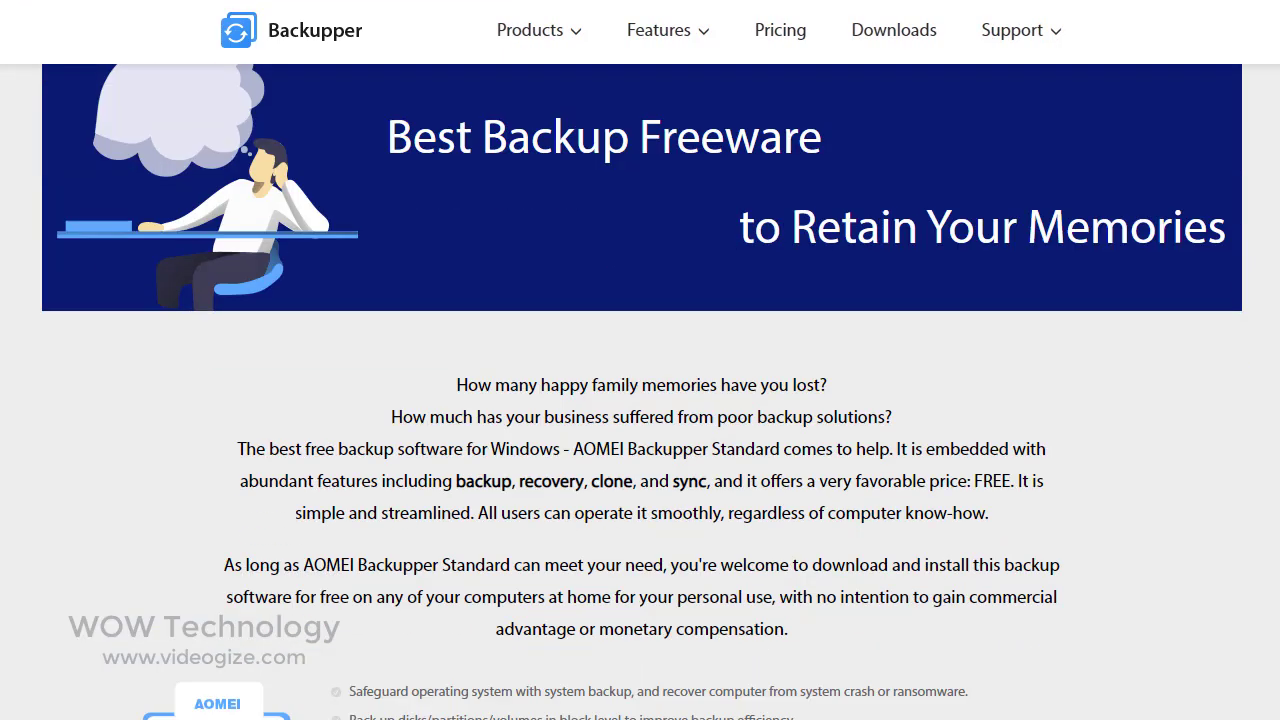
{"action": "scroll", "coordinate": [640, 400], "scroll_direction": "down", "scroll_amount": 10}
{"action": "scroll", "coordinate": [640, 400], "scroll_direction": "down", "scroll_amount": 3}
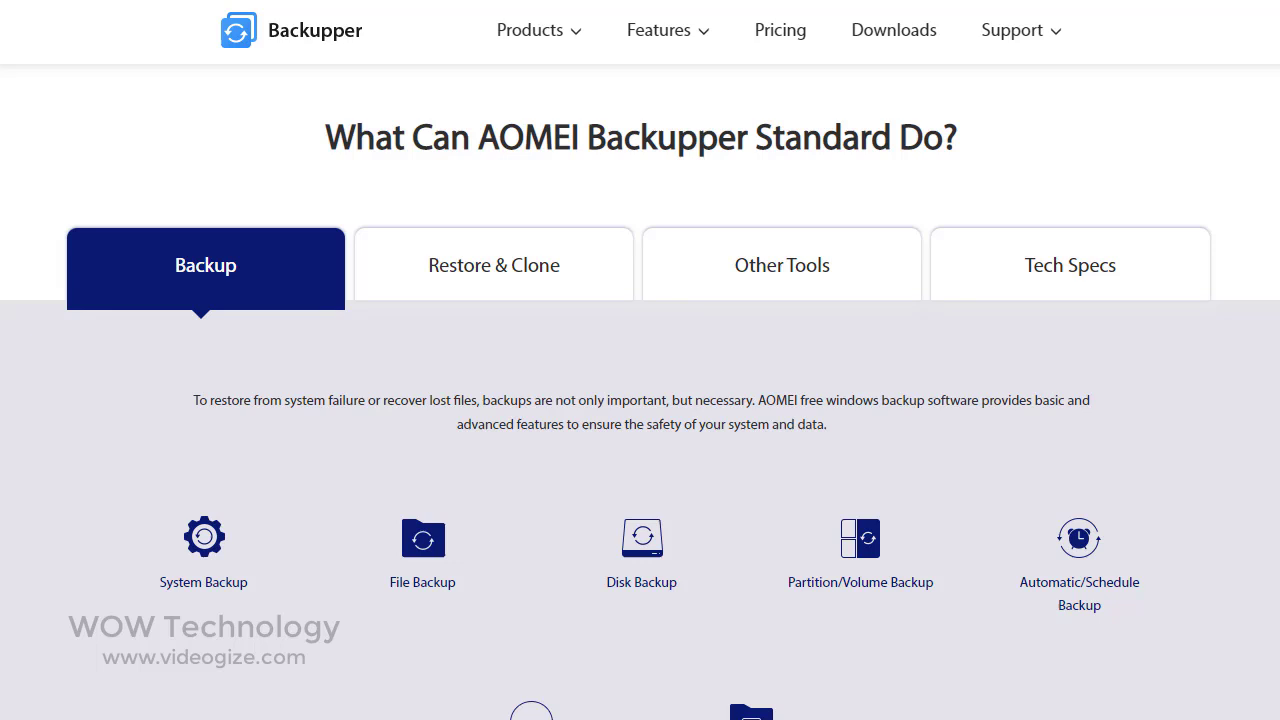
{"action": "scroll", "coordinate": [640, 400], "scroll_direction": "down", "scroll_amount": 2}
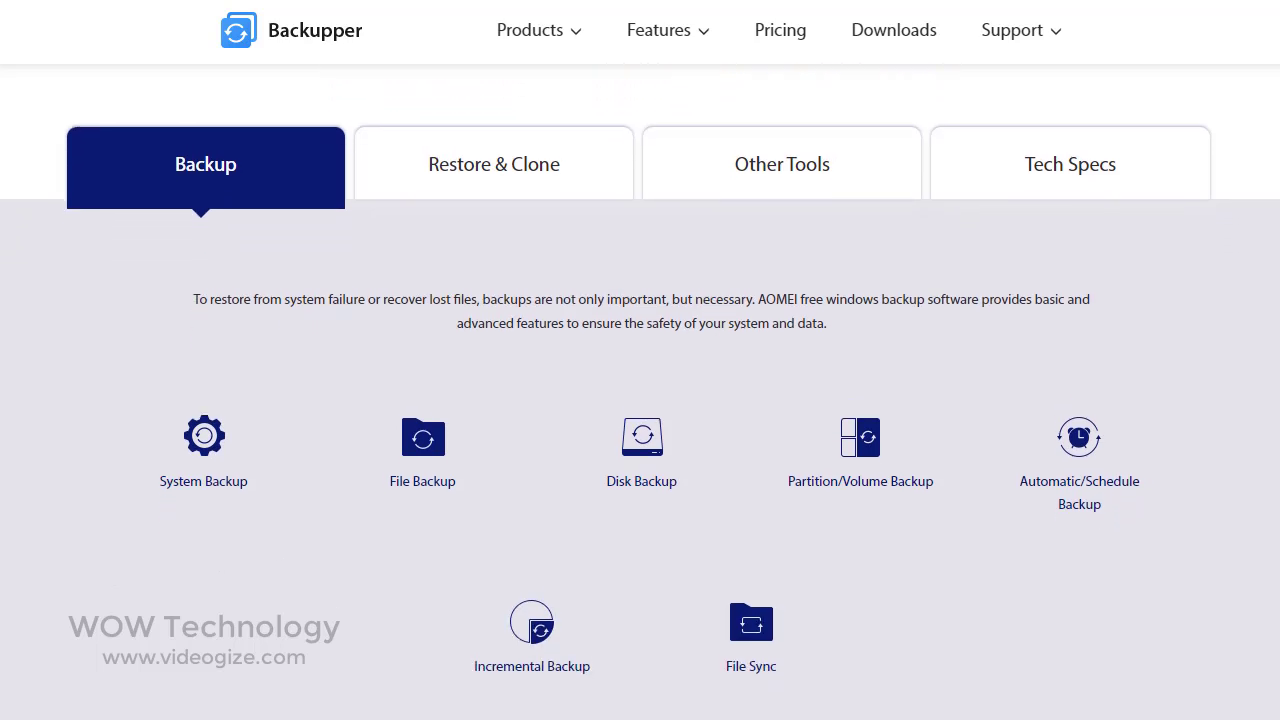
{"action": "scroll", "coordinate": [640, 400], "scroll_direction": "down", "scroll_amount": 1}
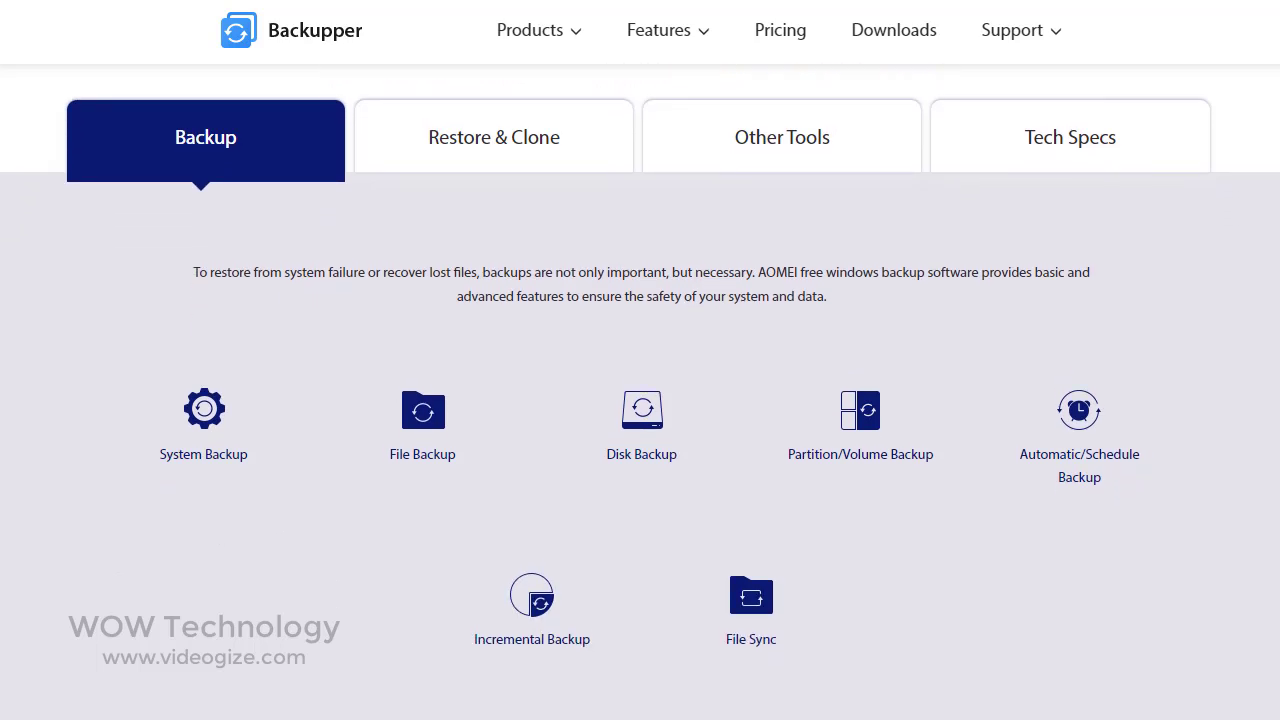
{"action": "scroll", "coordinate": [640, 400], "scroll_direction": "down", "scroll_amount": 1}
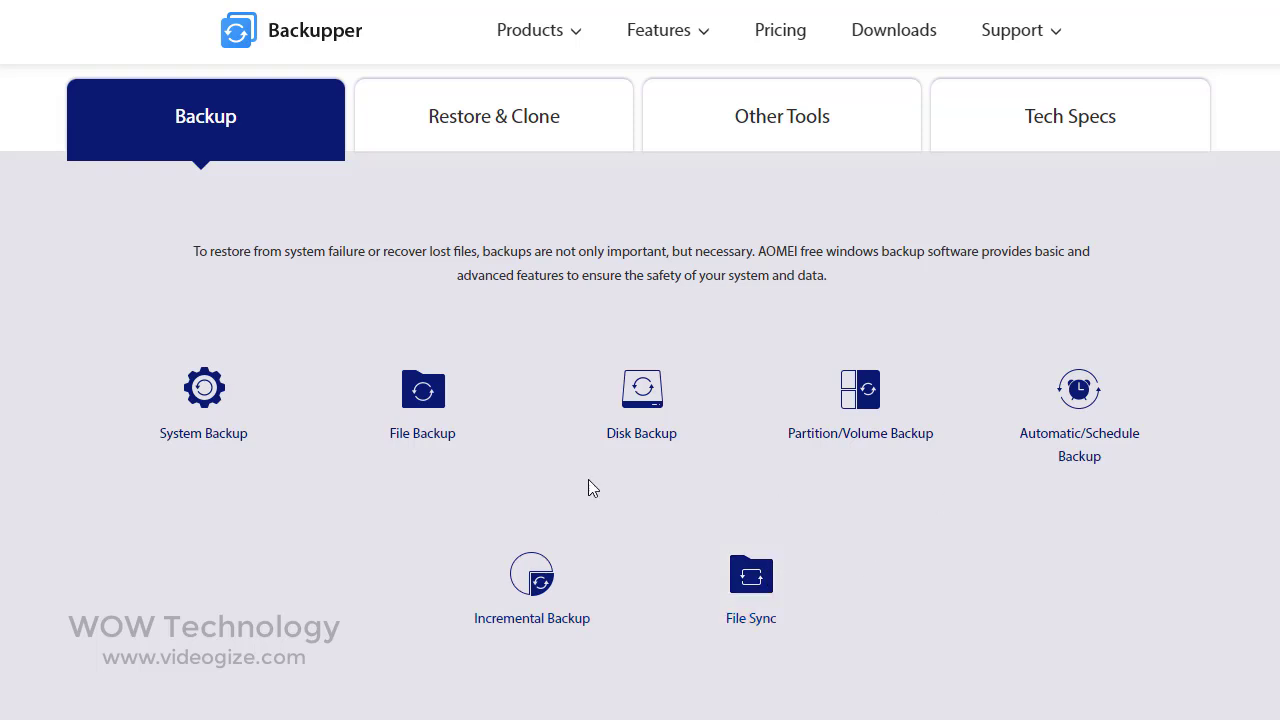
{"action": "left_click", "coordinate": [573, 116]}
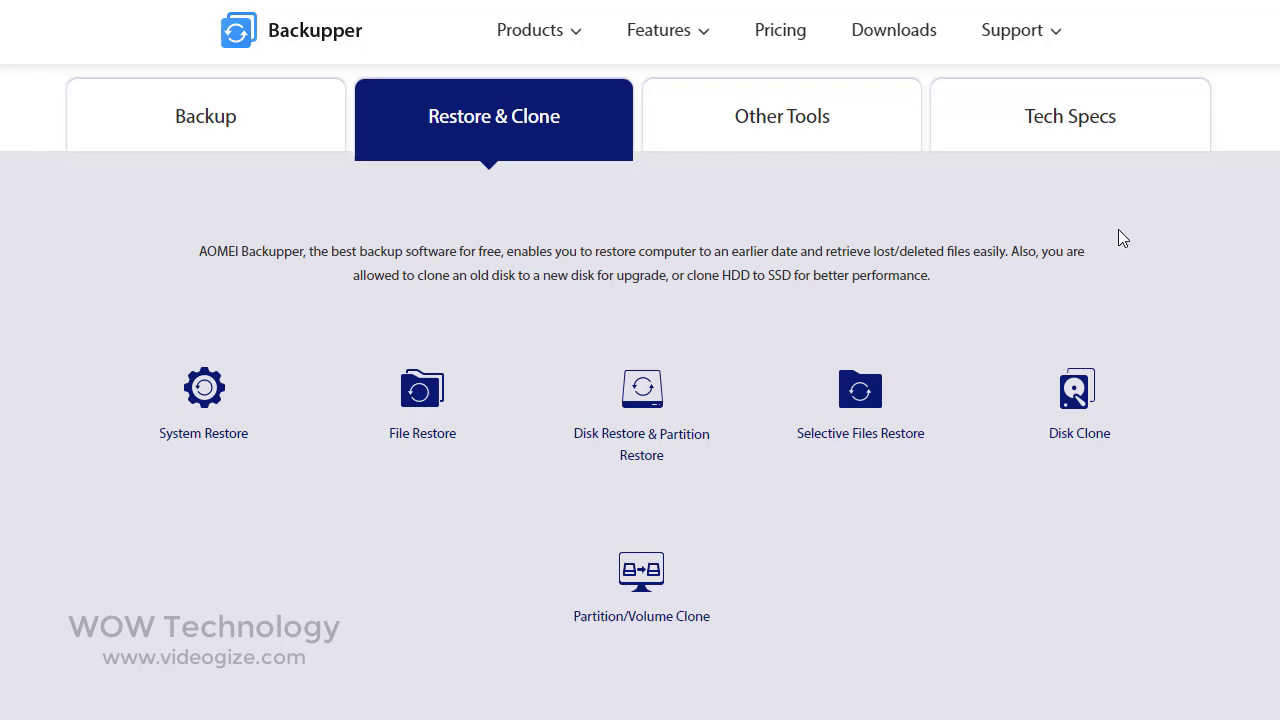
{"action": "left_click", "coordinate": [889, 128]}
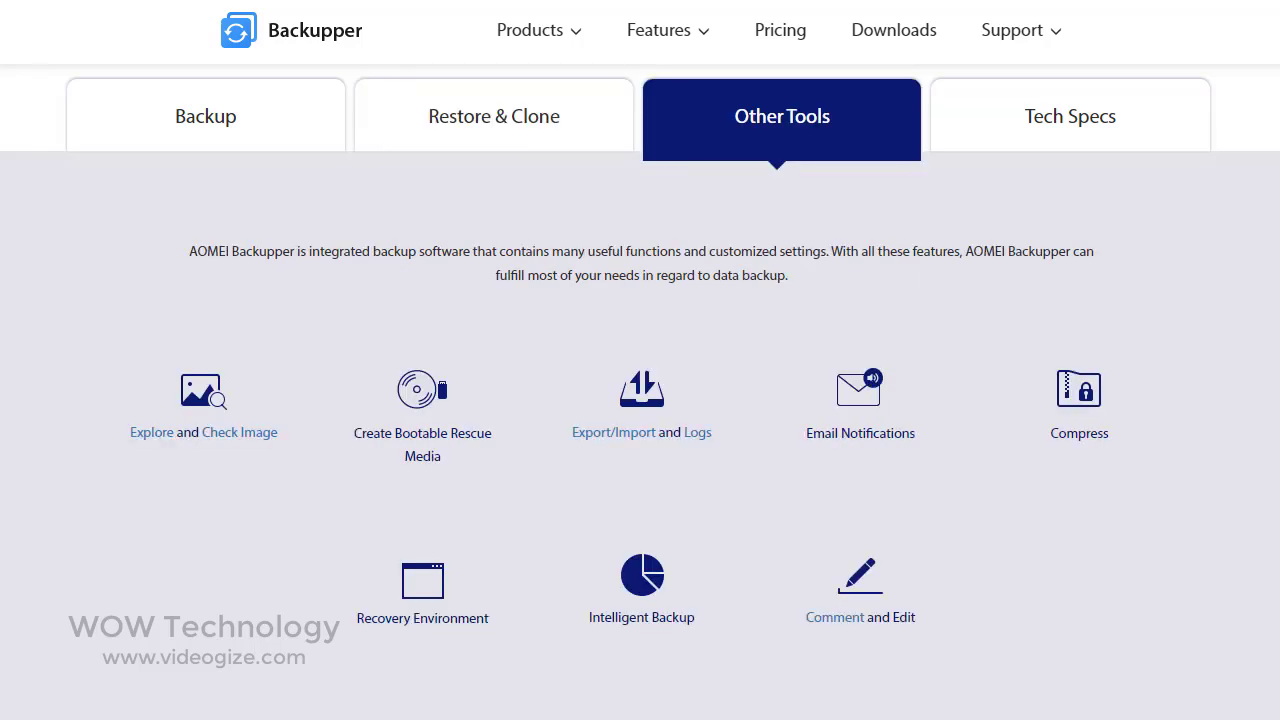
{"action": "scroll", "coordinate": [640, 400], "scroll_direction": "up", "scroll_amount": 15}
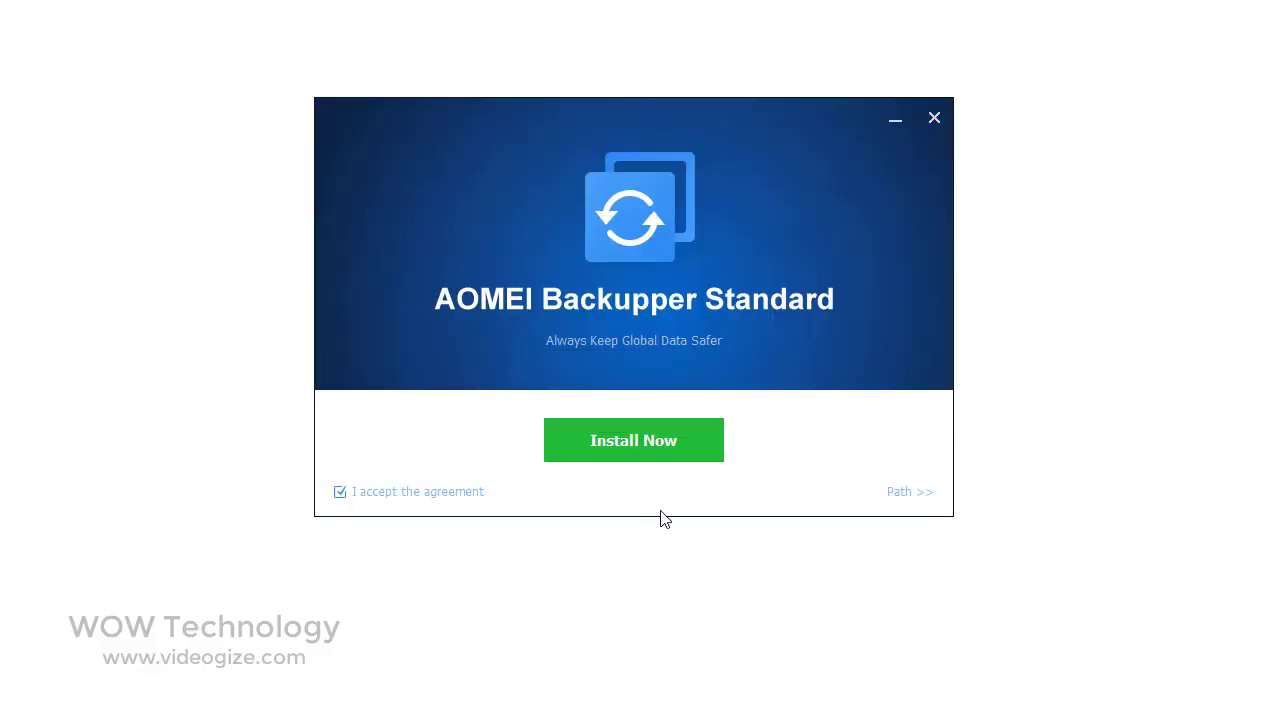
Install AOMEI Backupper Standard from the setup window
{"action": "left_click", "coordinate": [632, 440]}
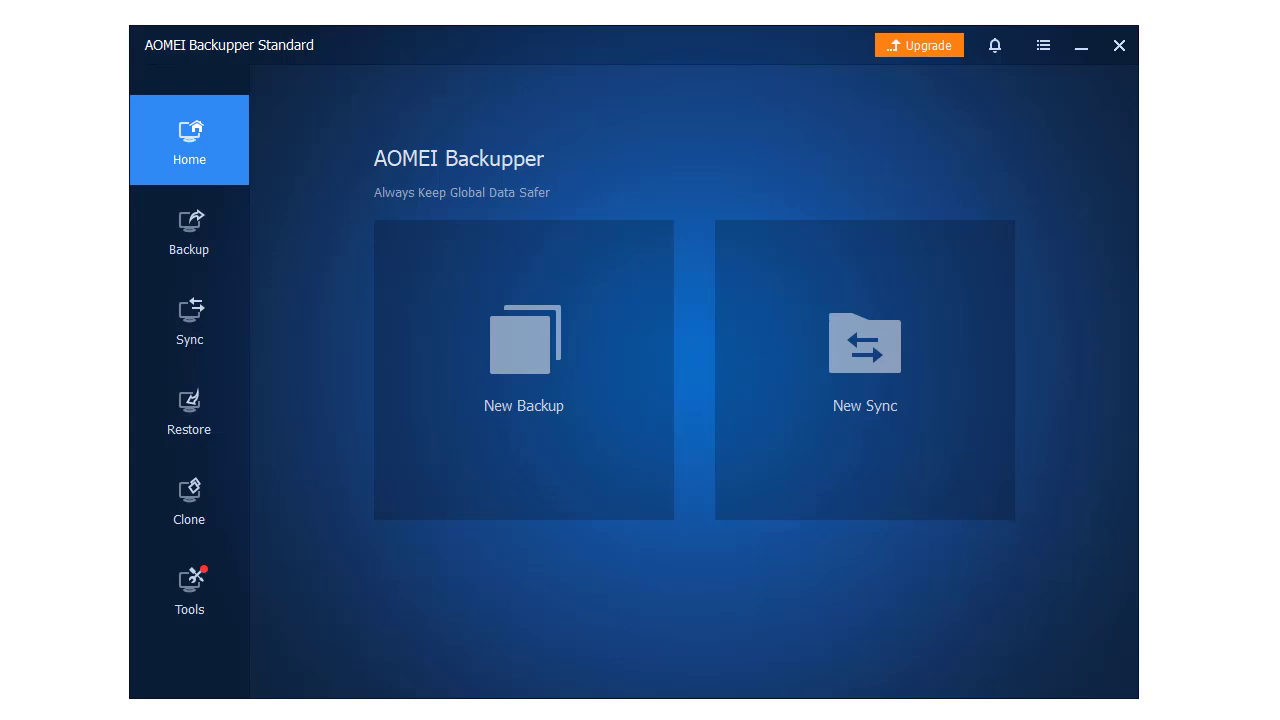
Register the pasted license code to upgrade to Professional, then view the backup types
{"action": "left_click", "coordinate": [1075, 48]}
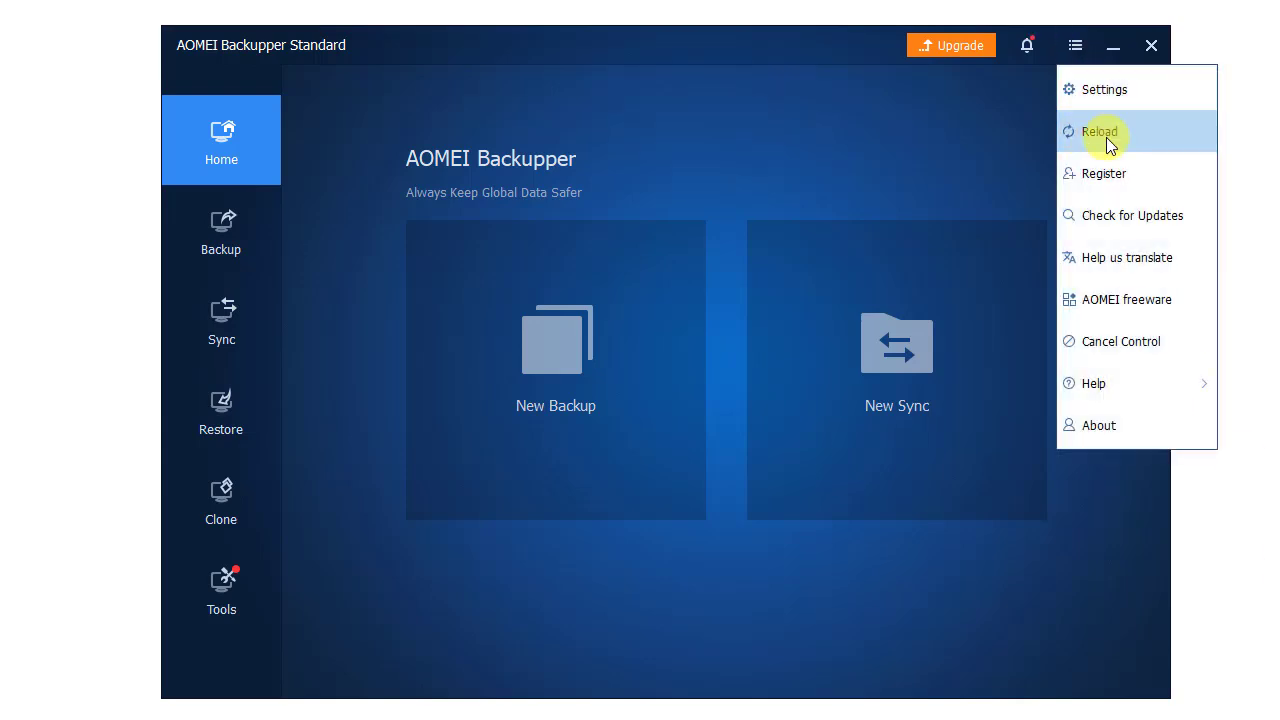
{"action": "left_click", "coordinate": [1115, 173]}
{"action": "key", "text": "ctrl+v"}
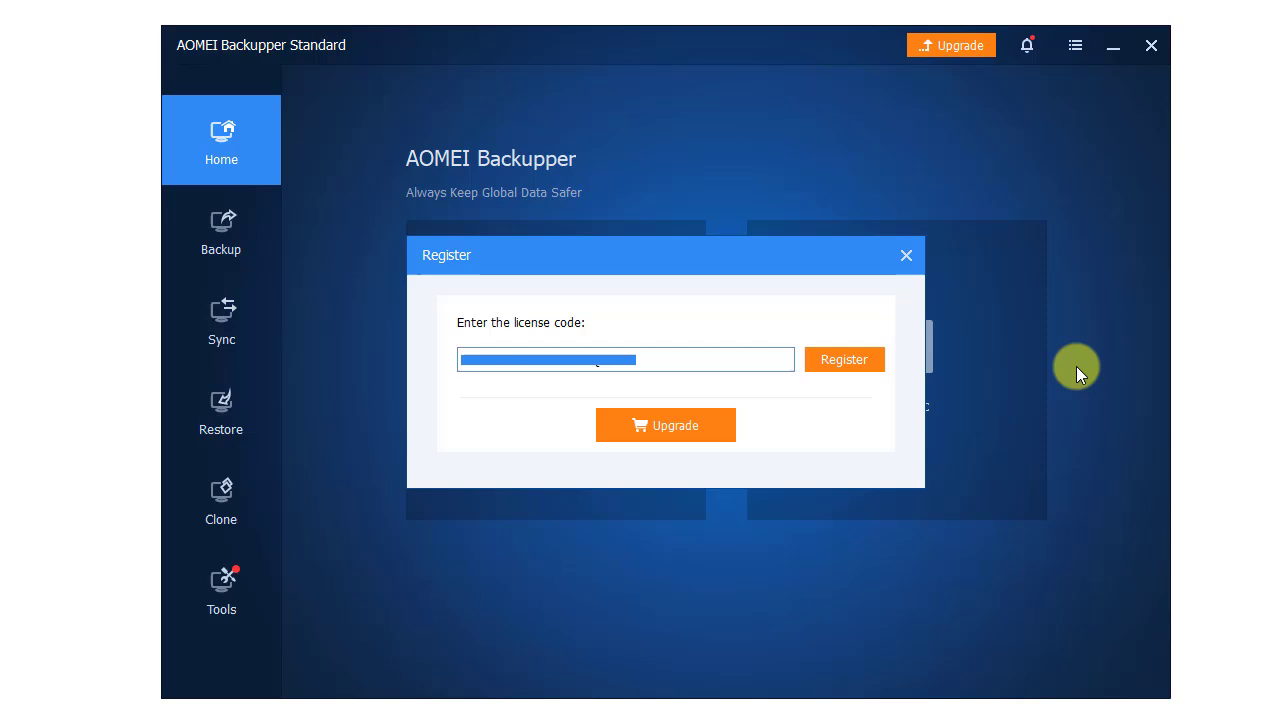
{"action": "left_click", "coordinate": [877, 368]}
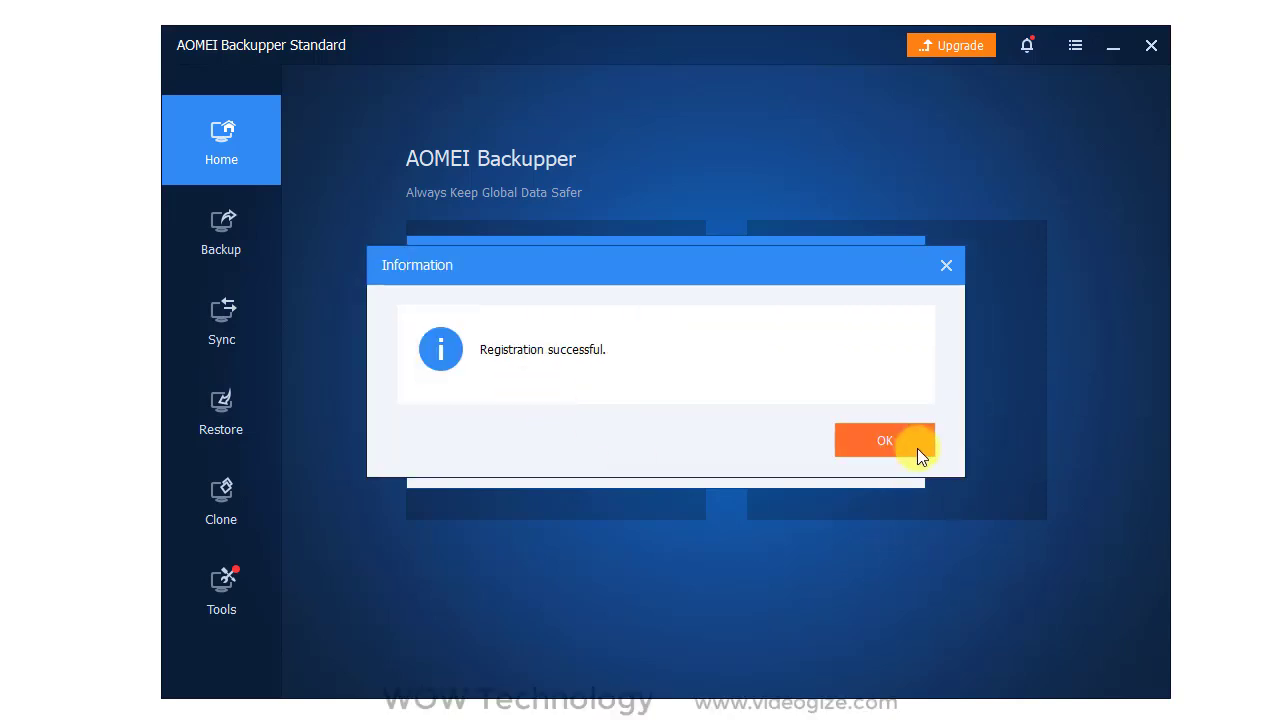
{"action": "left_click", "coordinate": [917, 445]}
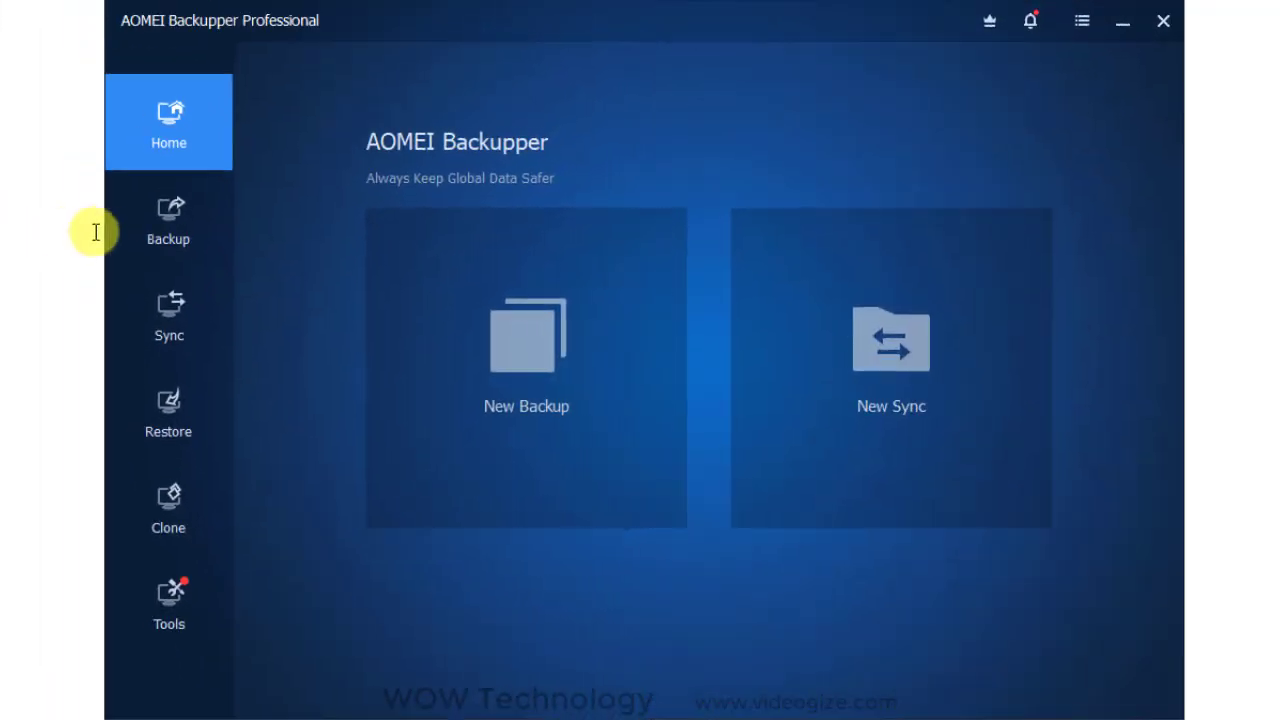
{"action": "left_click", "coordinate": [115, 238]}
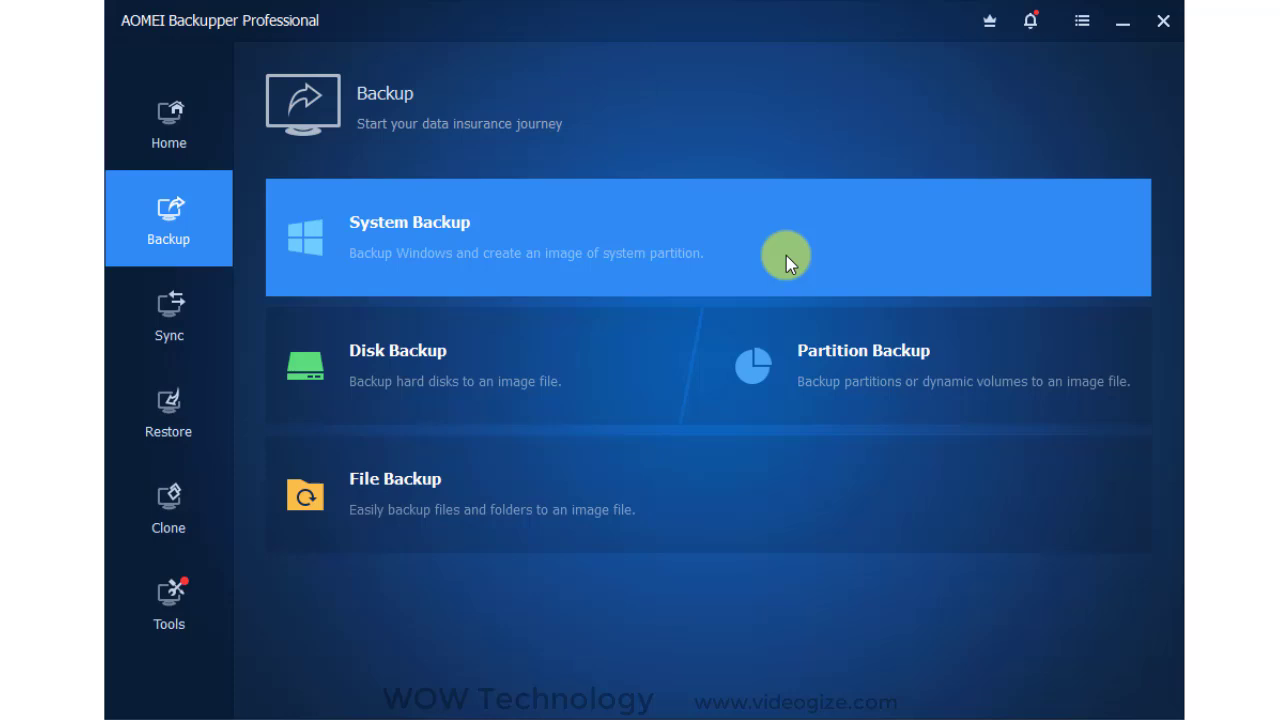
{"action": "left_click", "coordinate": [786, 257]}
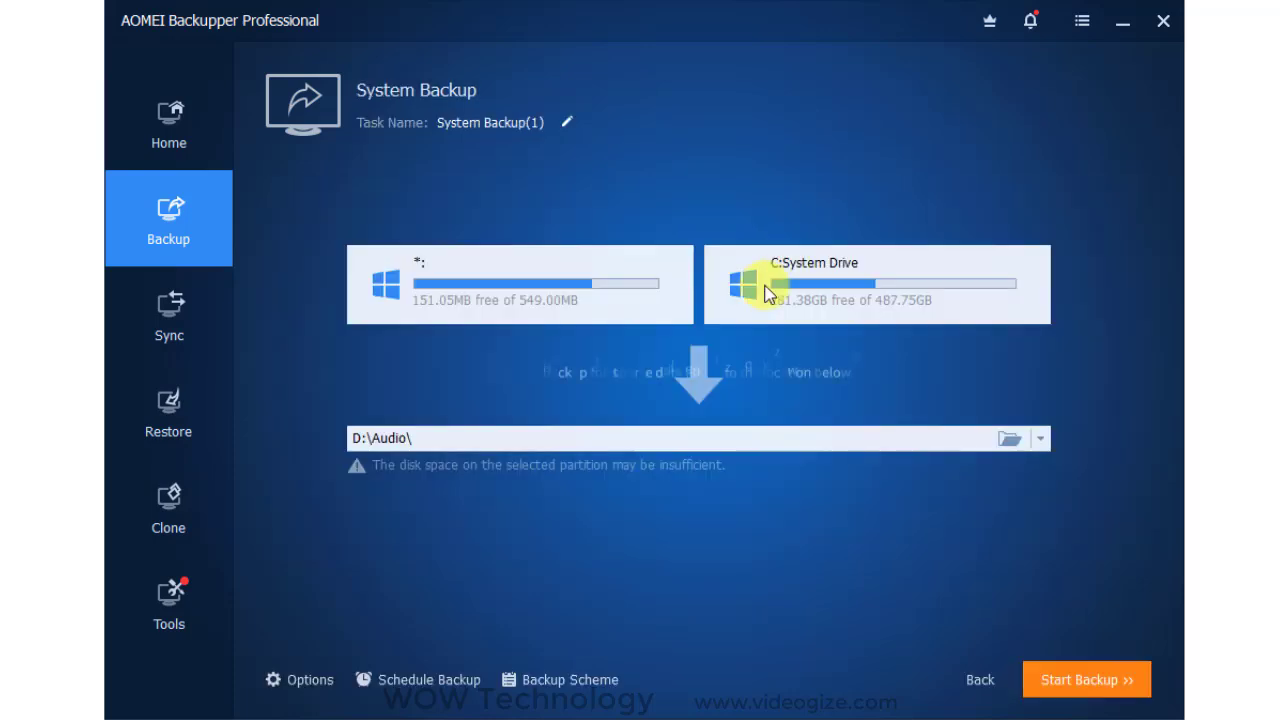
{"action": "left_click", "coordinate": [1010, 438]}
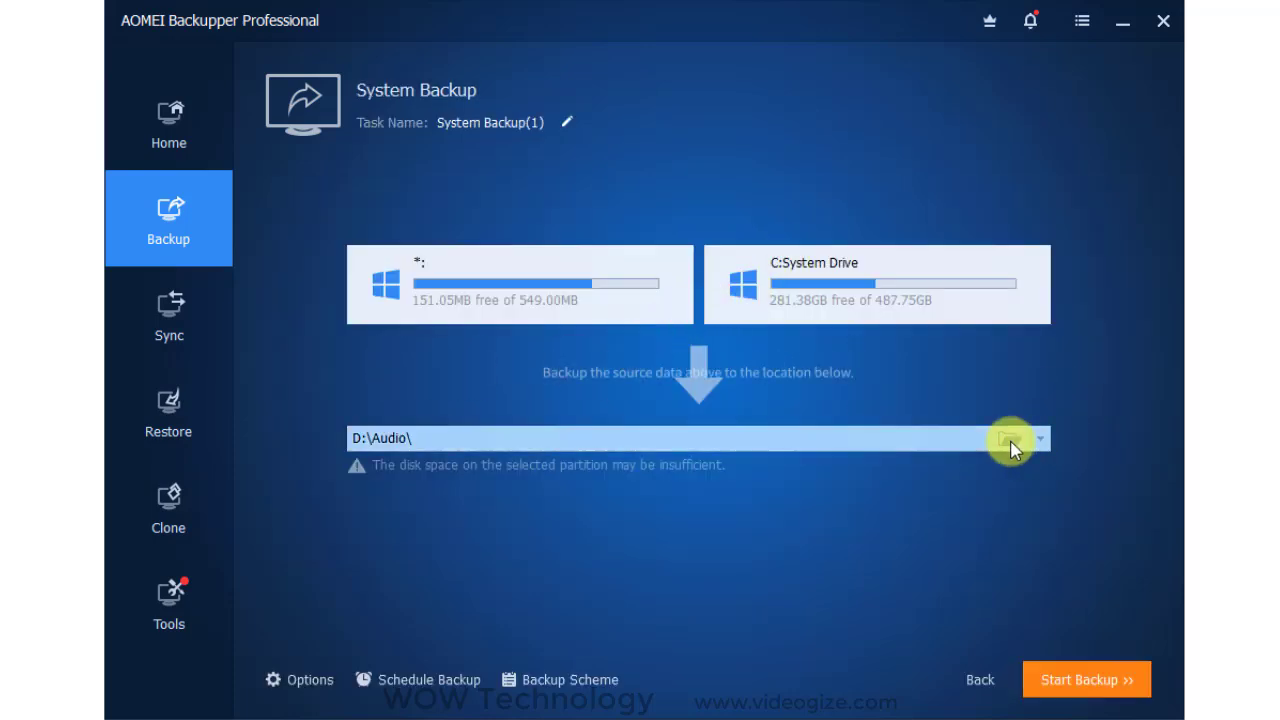
{"action": "left_click", "coordinate": [403, 325]}
{"action": "scroll", "coordinate": [823, 363], "scroll_direction": "down", "scroll_amount": 5}
{"action": "left_click", "coordinate": [632, 365]}
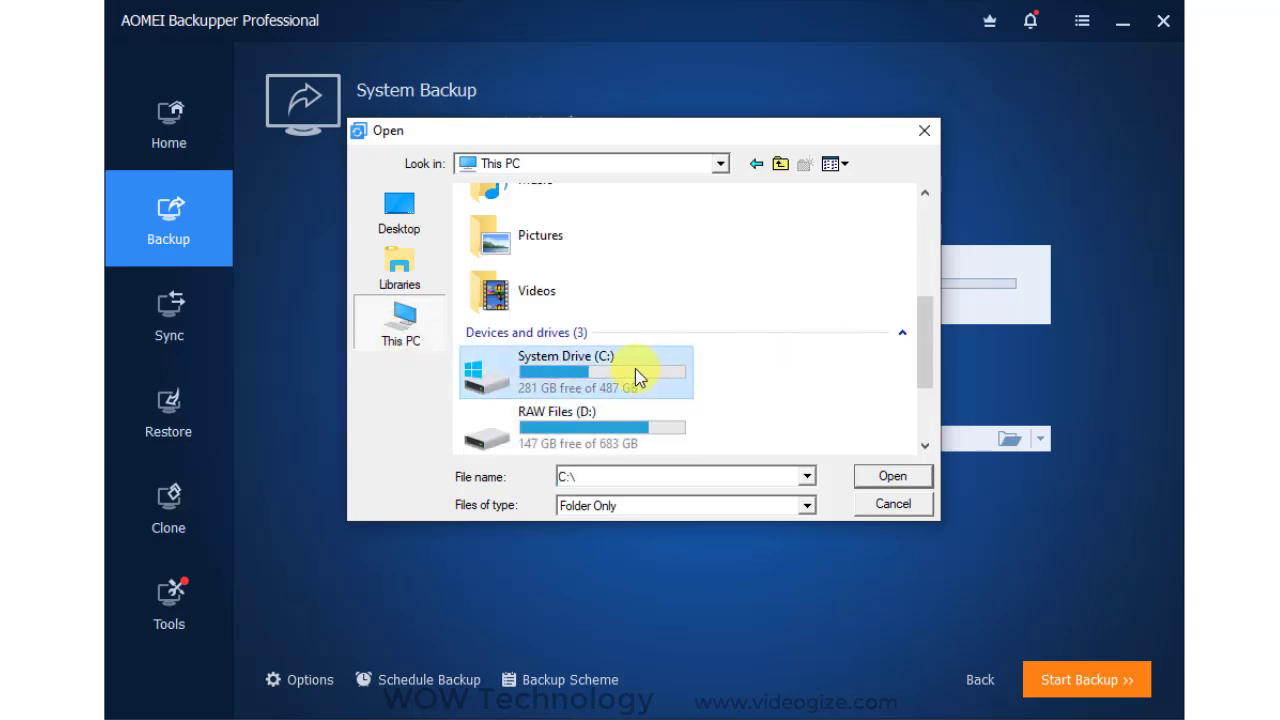
{"action": "left_click", "coordinate": [880, 477]}
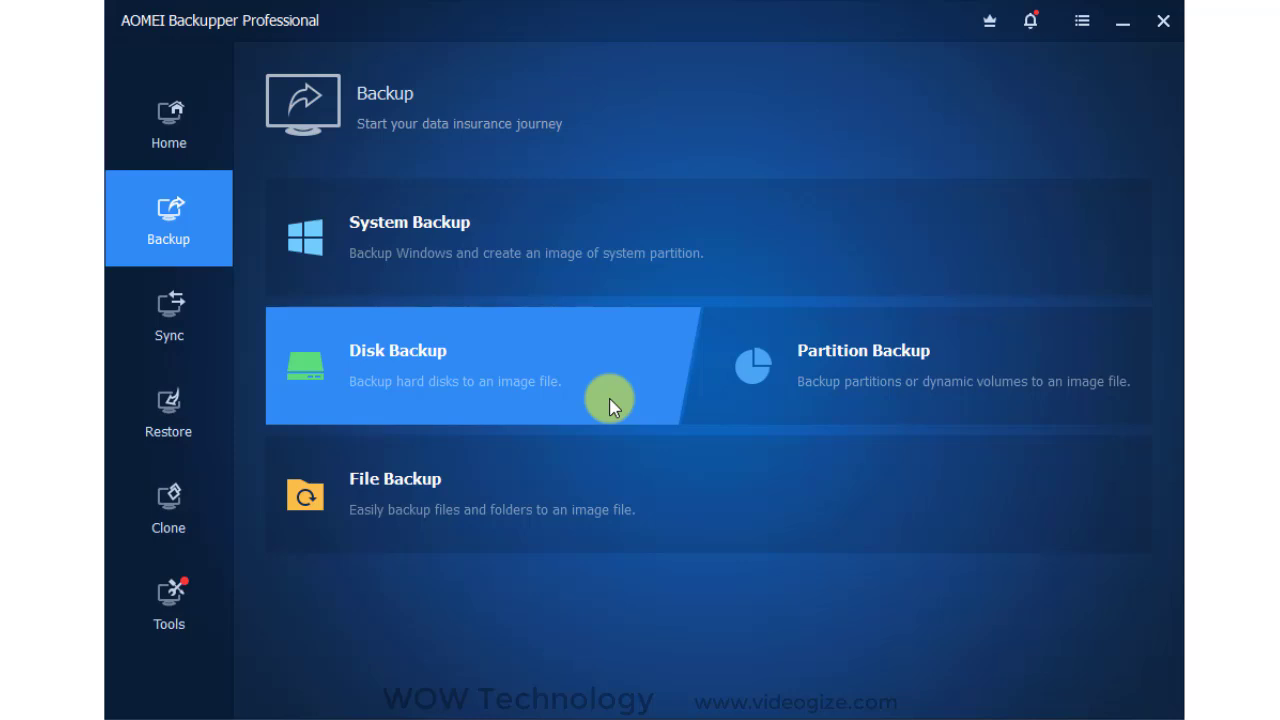
{"action": "left_click", "coordinate": [612, 405]}
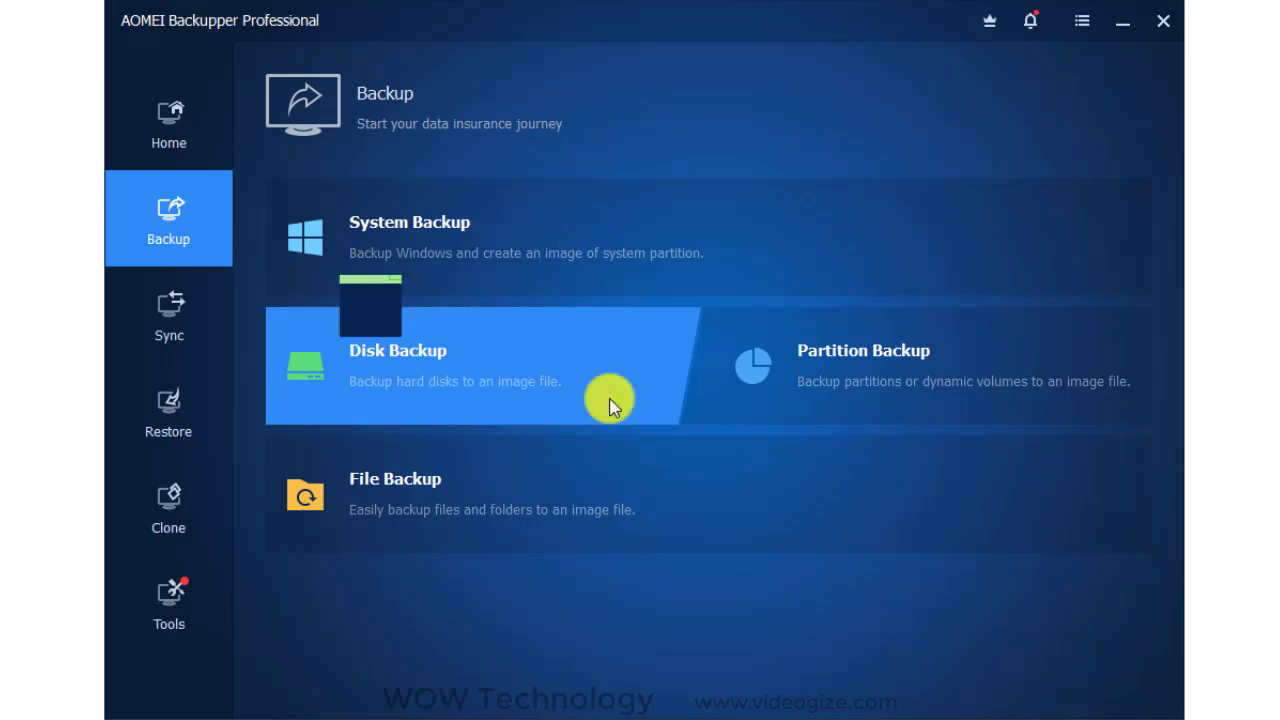
{"action": "left_click", "coordinate": [785, 286]}
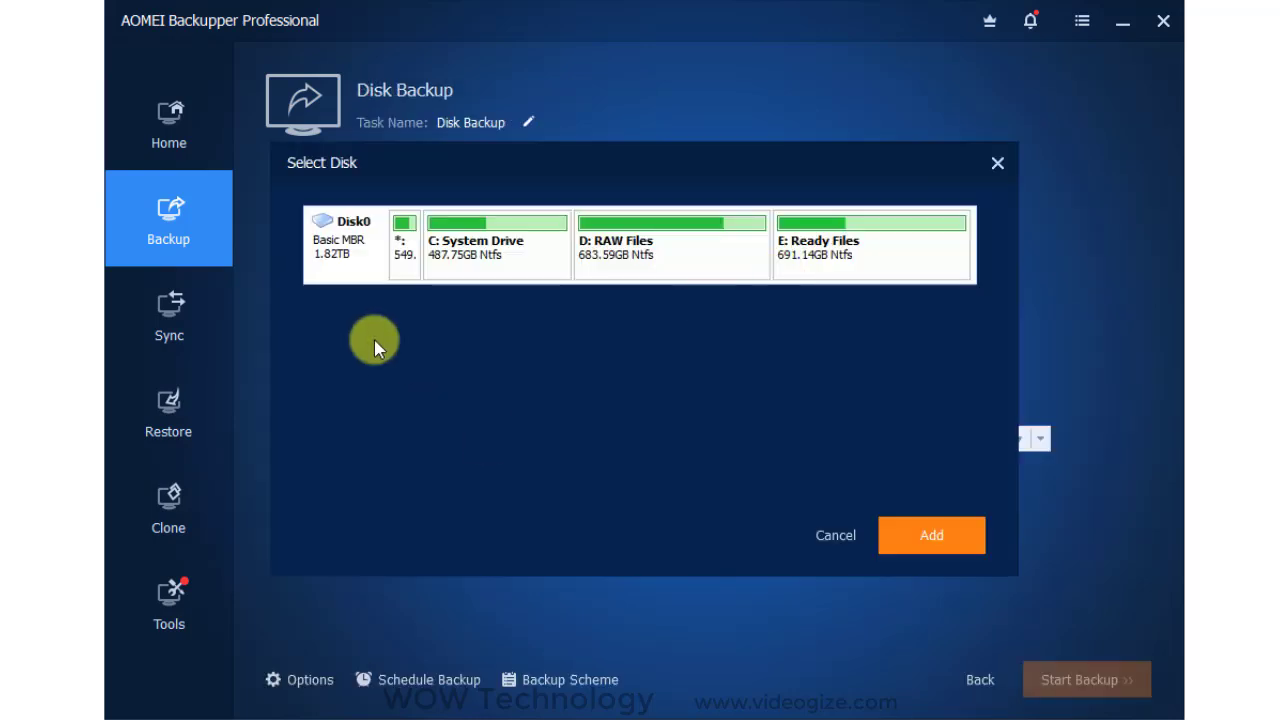
{"action": "left_click", "coordinate": [349, 262]}
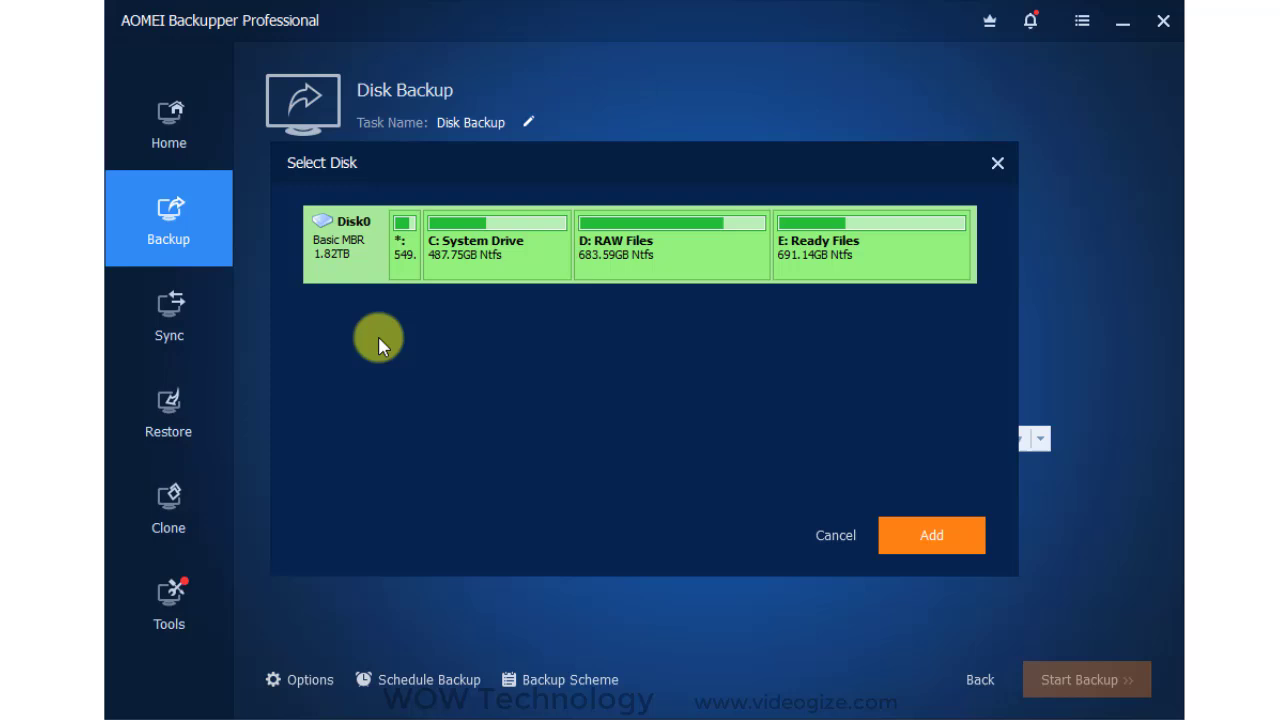
{"action": "left_click", "coordinate": [905, 537]}
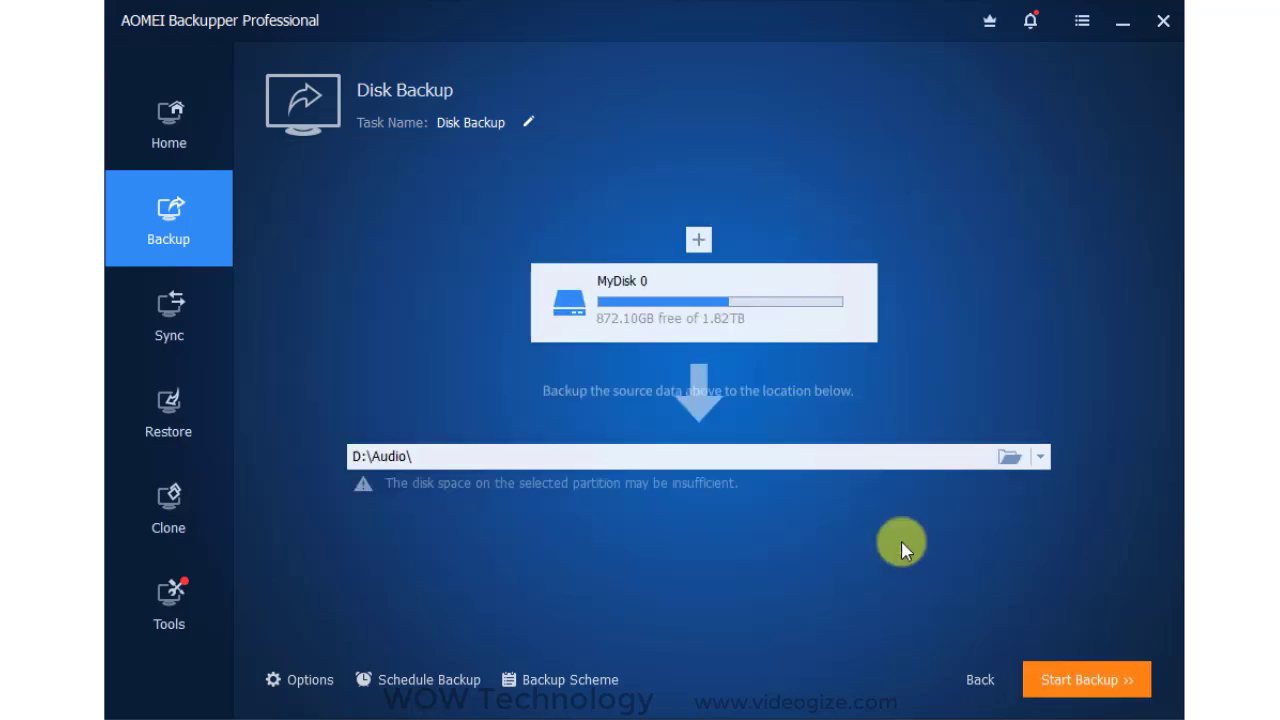
{"action": "left_click", "coordinate": [1007, 457]}
{"action": "left_click", "coordinate": [894, 486]}
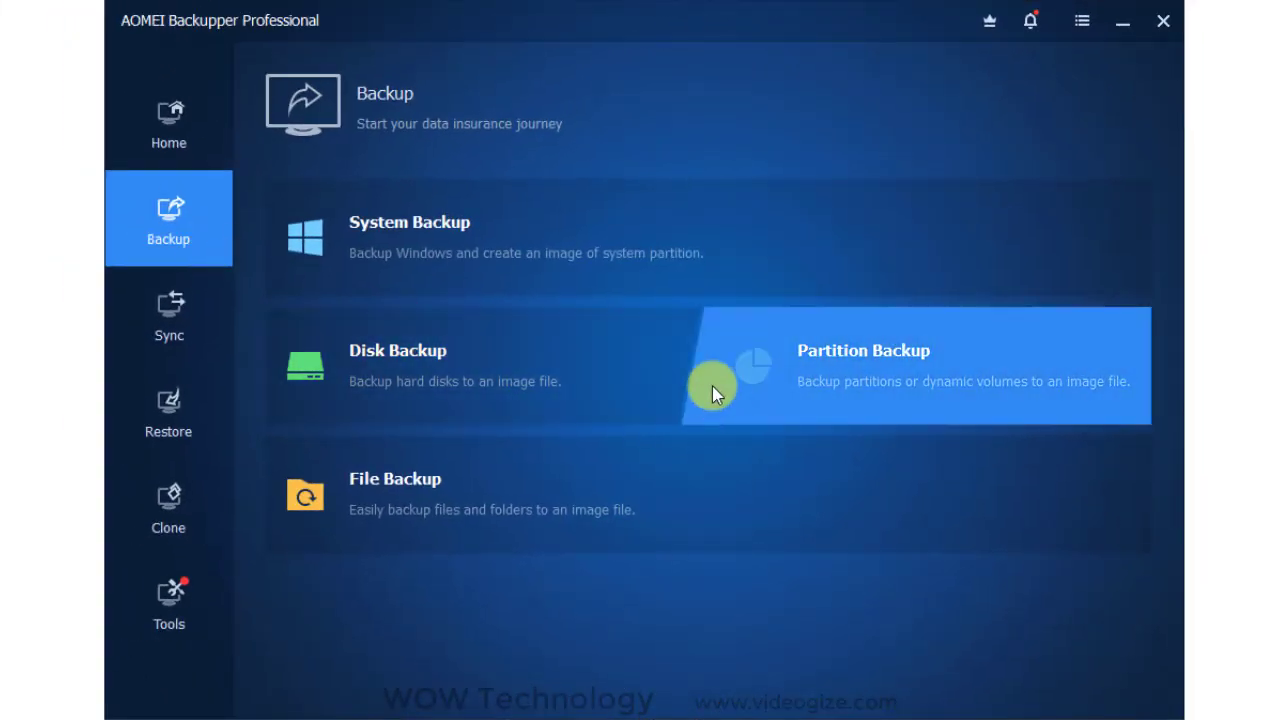
Add the E: Ready Files partition as a partition backup source and confirm the prompt
{"action": "left_click", "coordinate": [713, 387]}
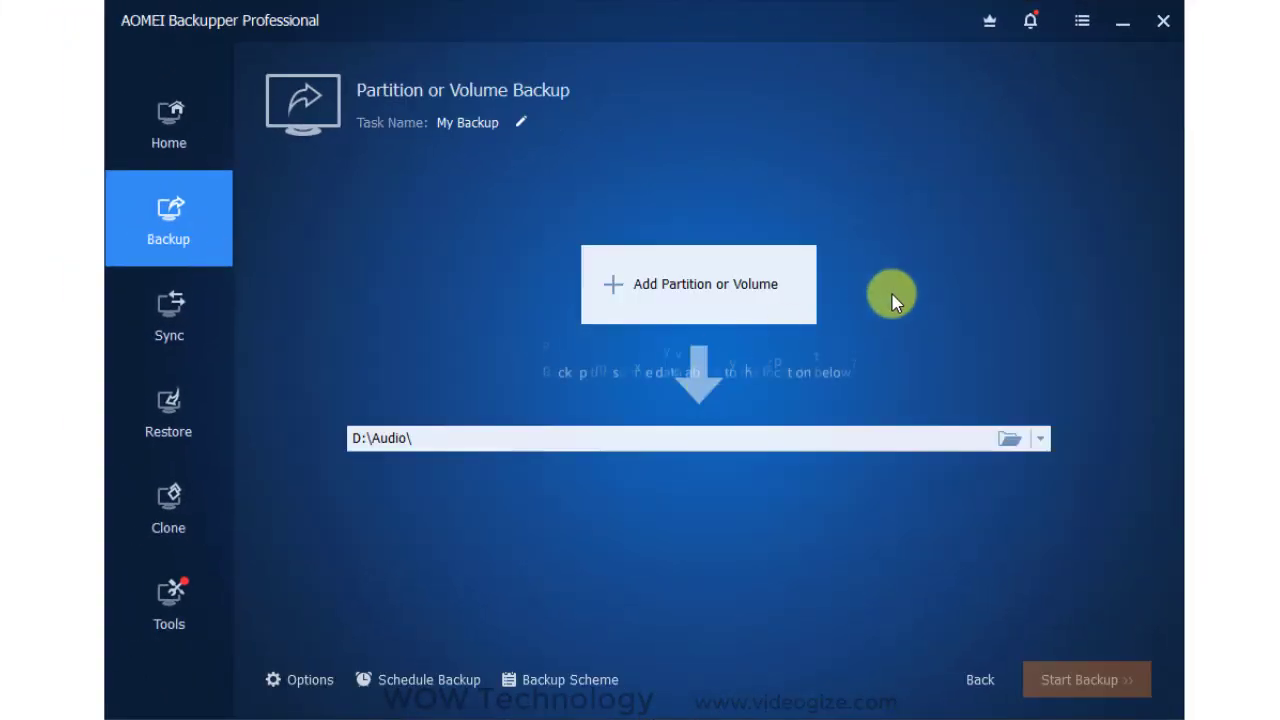
{"action": "left_click", "coordinate": [798, 312]}
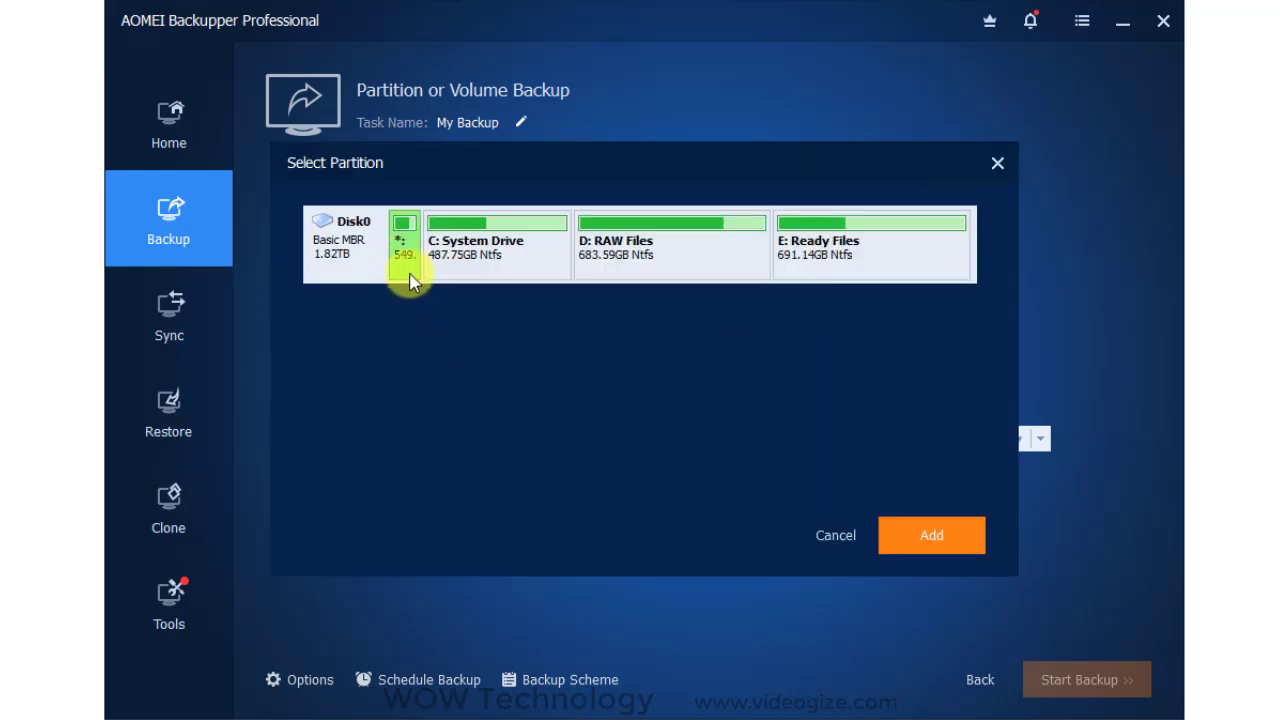
{"action": "left_click", "coordinate": [409, 273]}
{"action": "left_click", "coordinate": [686, 275]}
{"action": "left_click", "coordinate": [791, 275]}
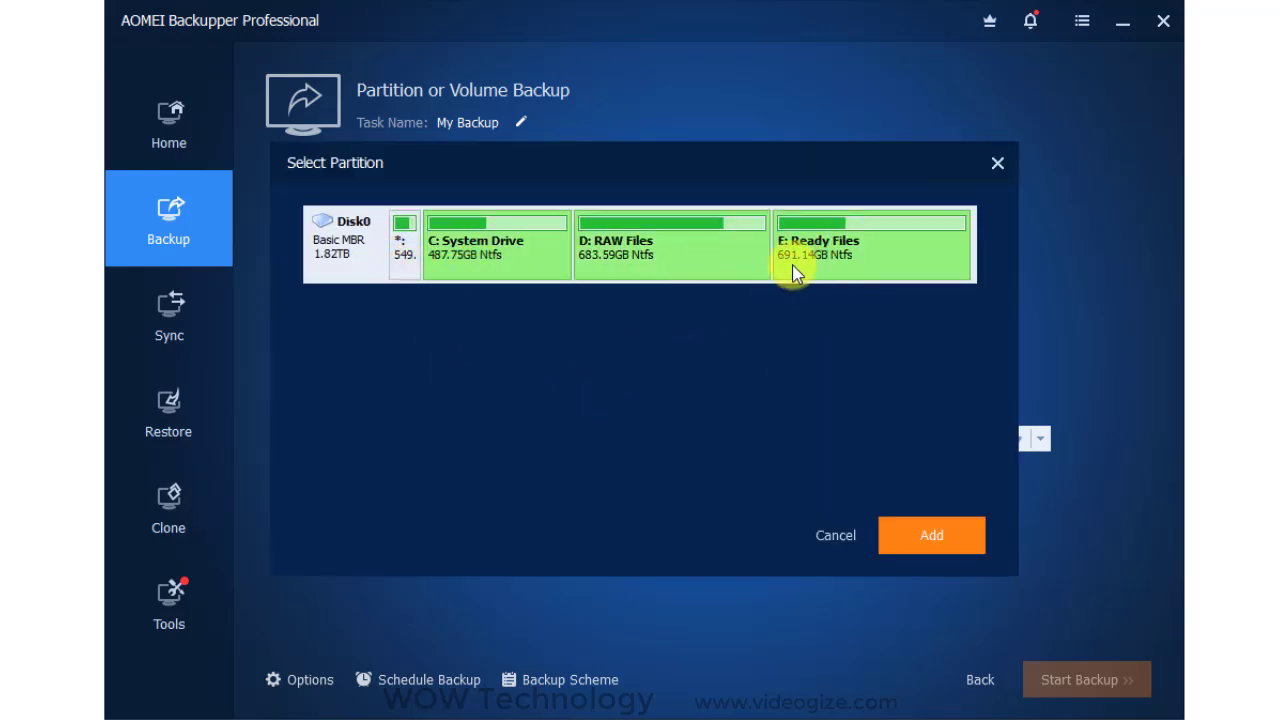
{"action": "left_click", "coordinate": [670, 265]}
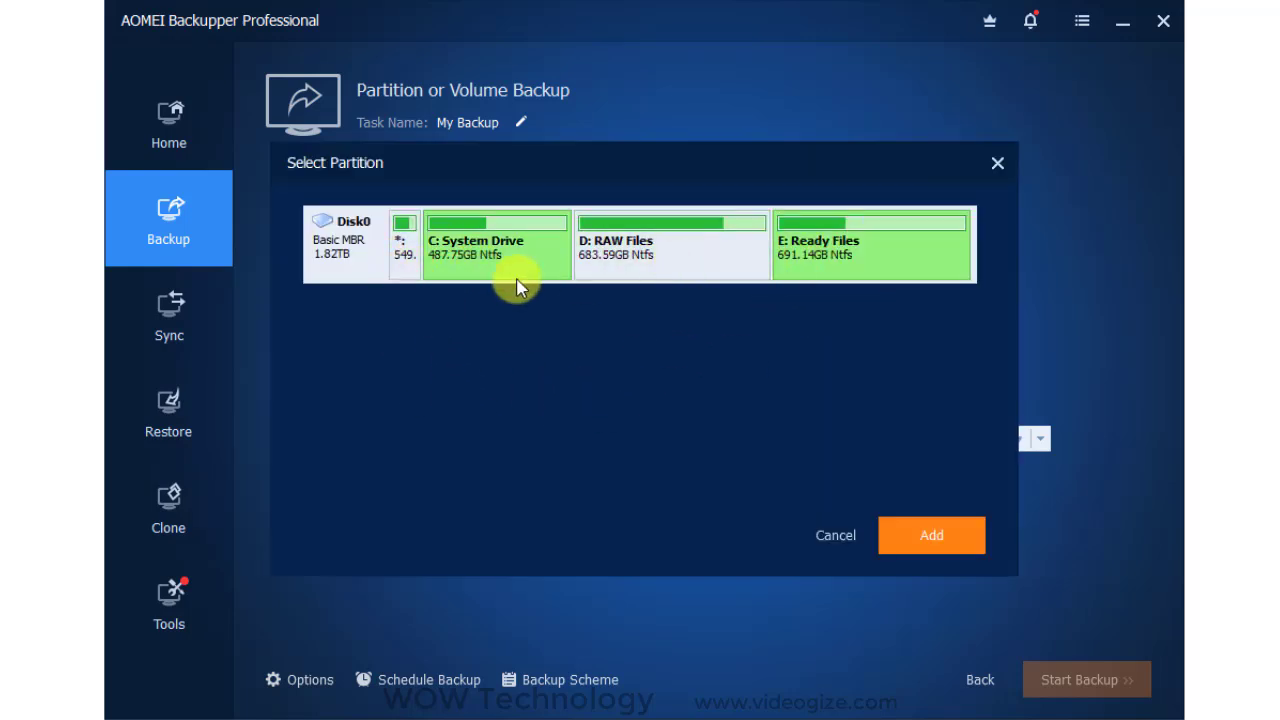
{"action": "left_click", "coordinate": [946, 542]}
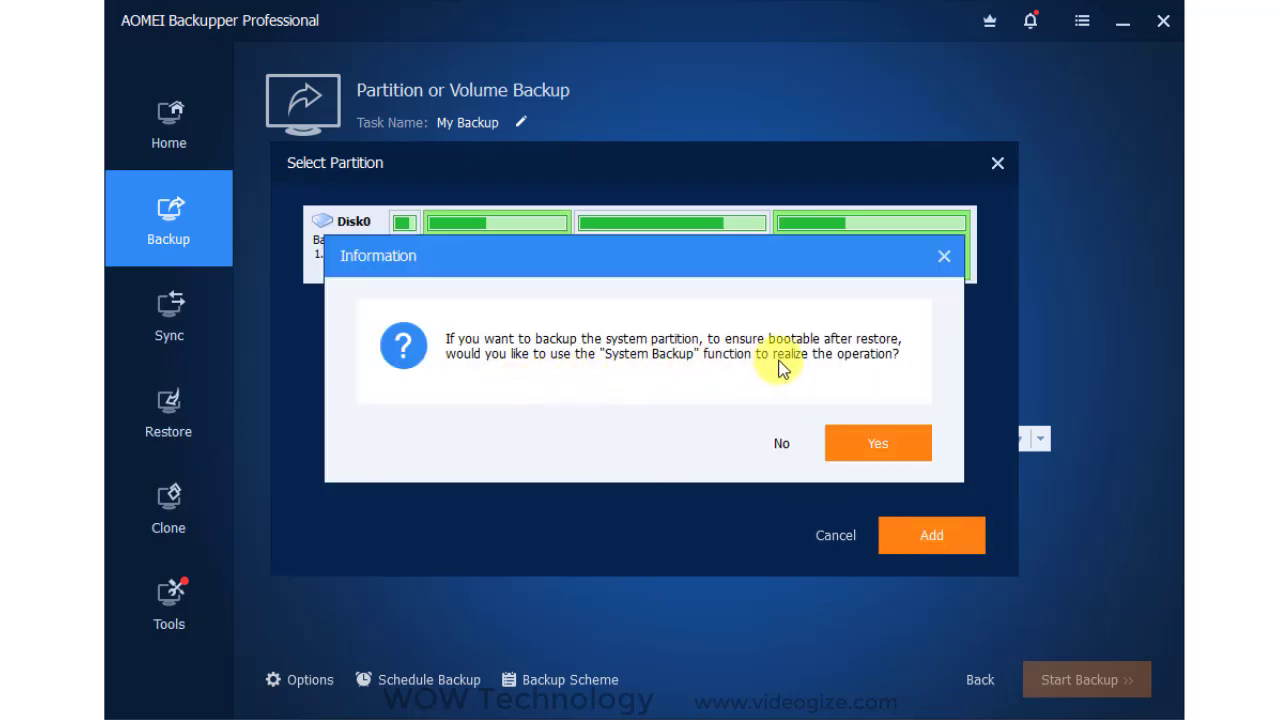
{"action": "left_click", "coordinate": [776, 444]}
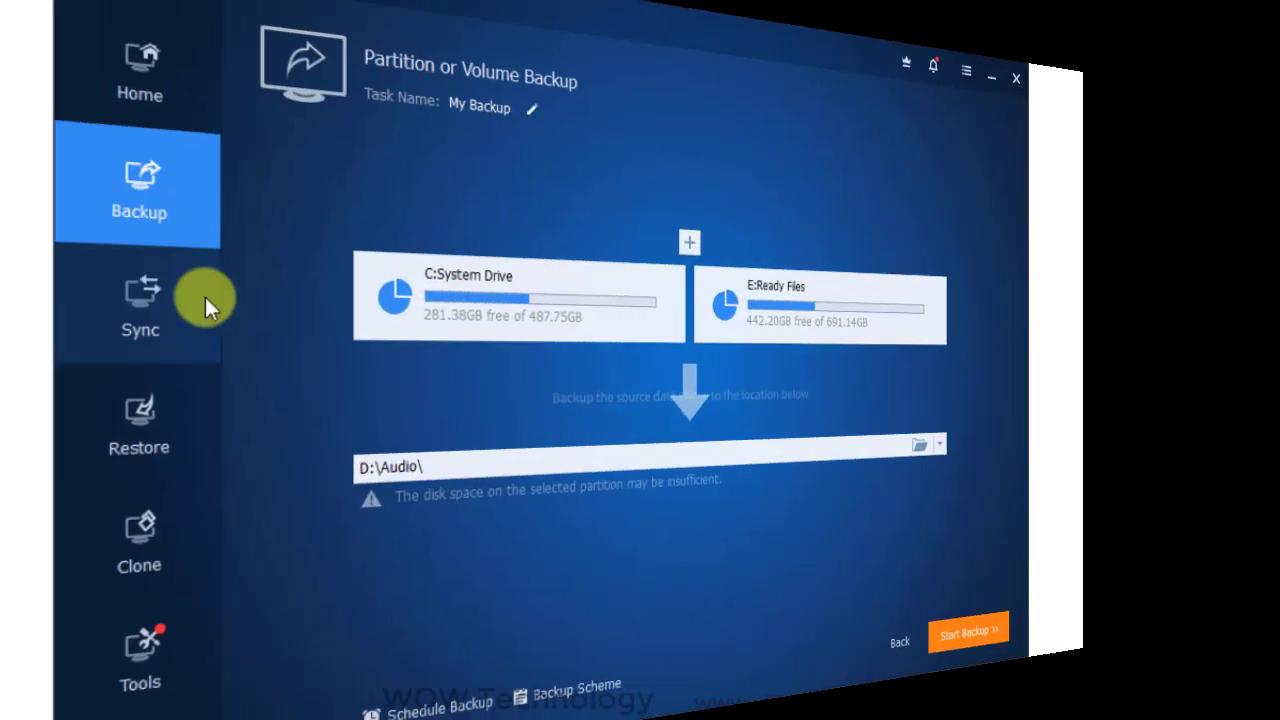
{"action": "left_click", "coordinate": [166, 232]}
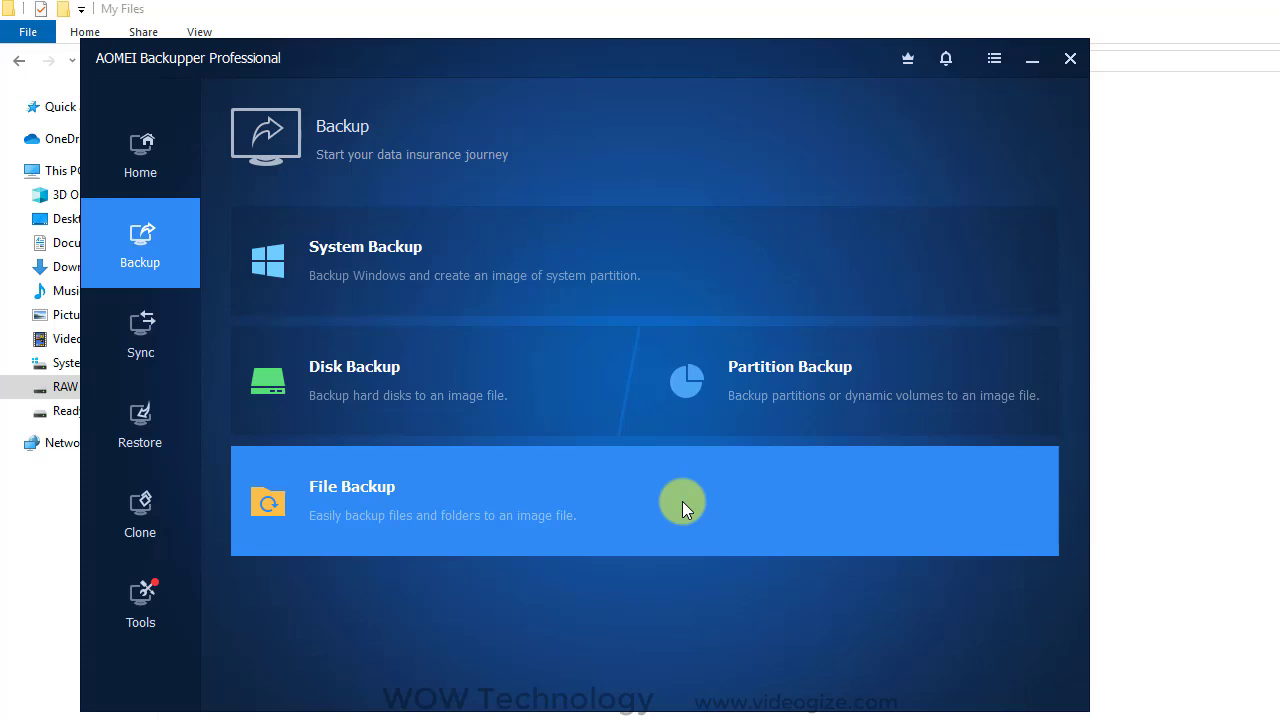
Create a file backup of D:\My Files\Demo with D:\Testing Folder as destination
{"action": "left_click", "coordinate": [682, 501]}
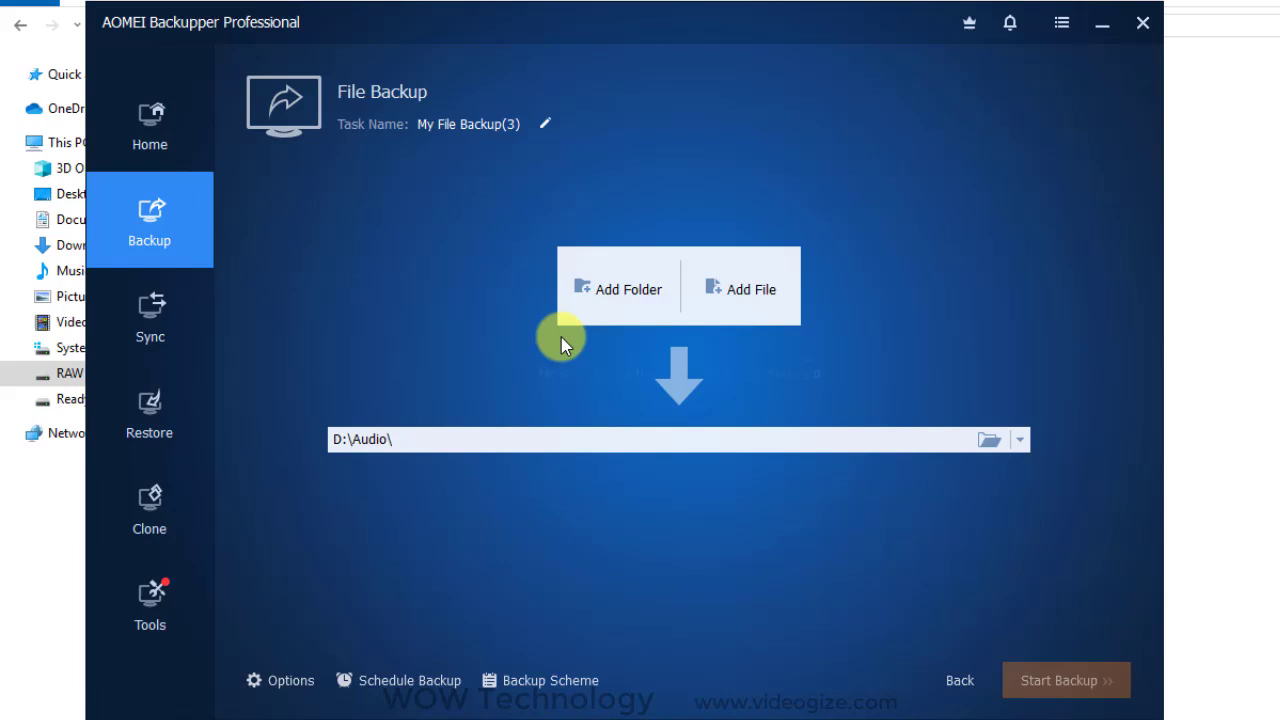
{"action": "left_click", "coordinate": [643, 310]}
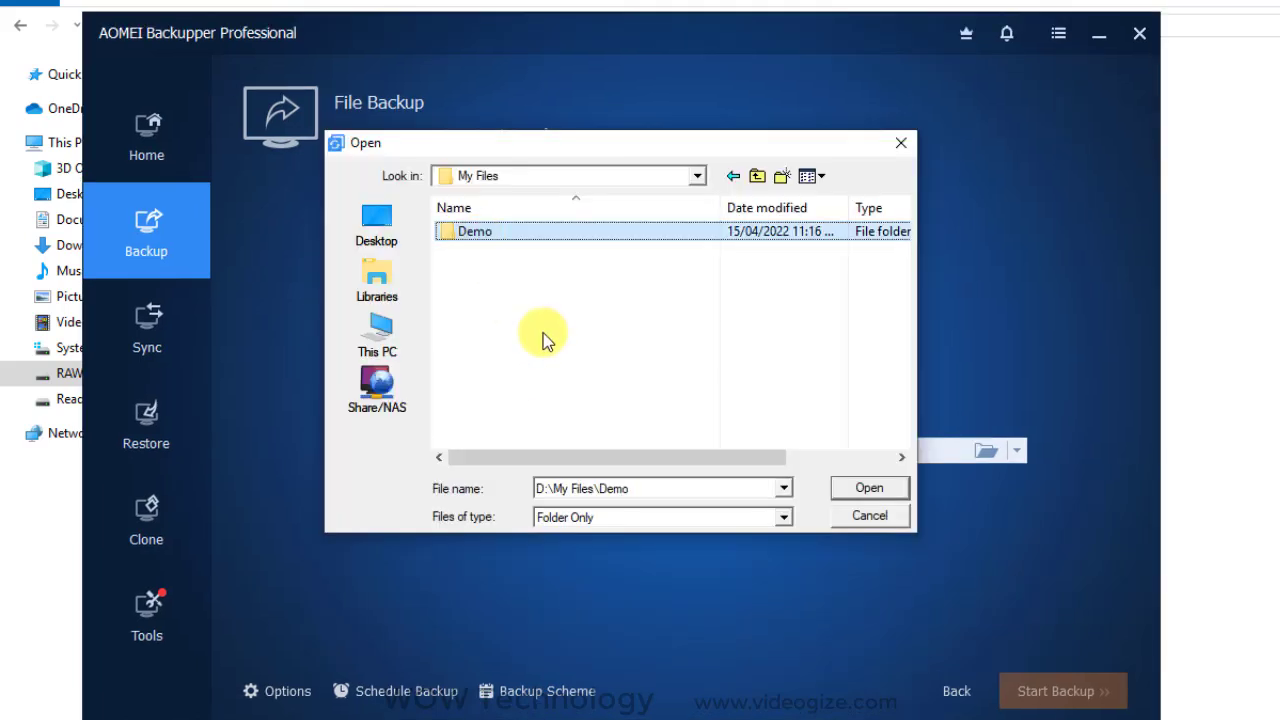
{"action": "left_click", "coordinate": [845, 488]}
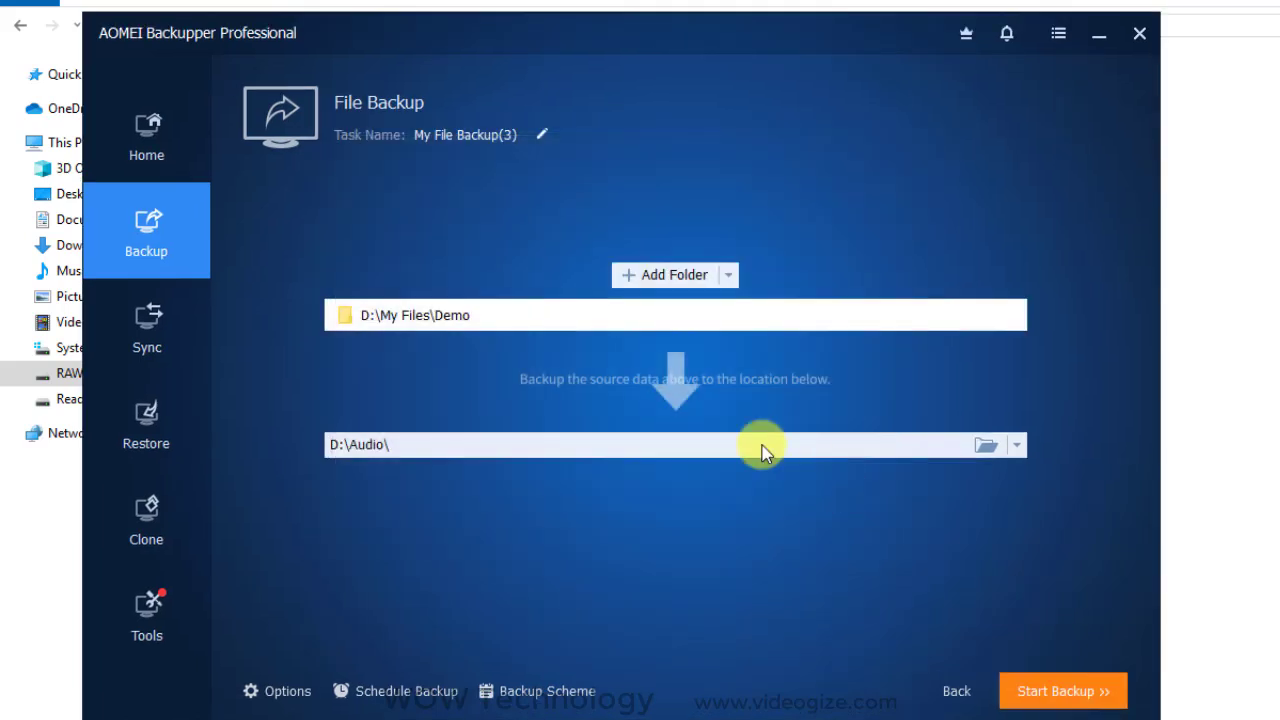
{"action": "left_click", "coordinate": [987, 446]}
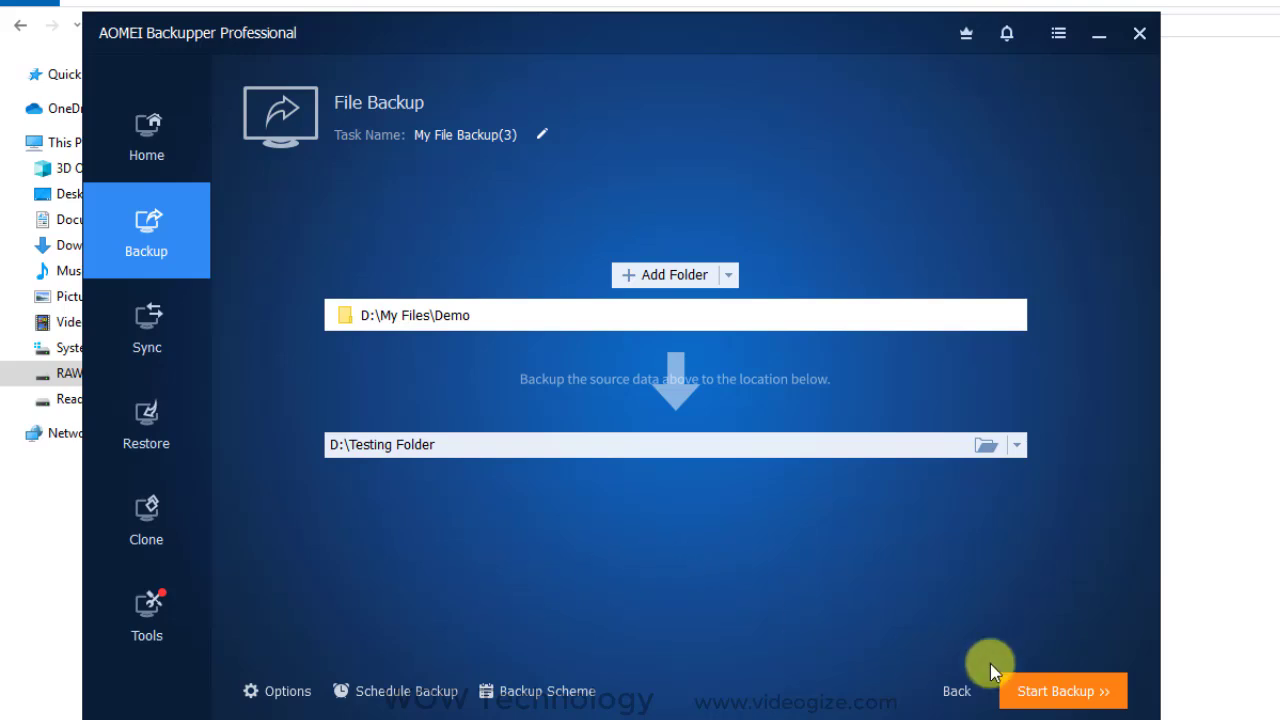
Run the Demo backup to completion as My File Backup(3), then minimize the program
{"action": "left_click", "coordinate": [1117, 703]}
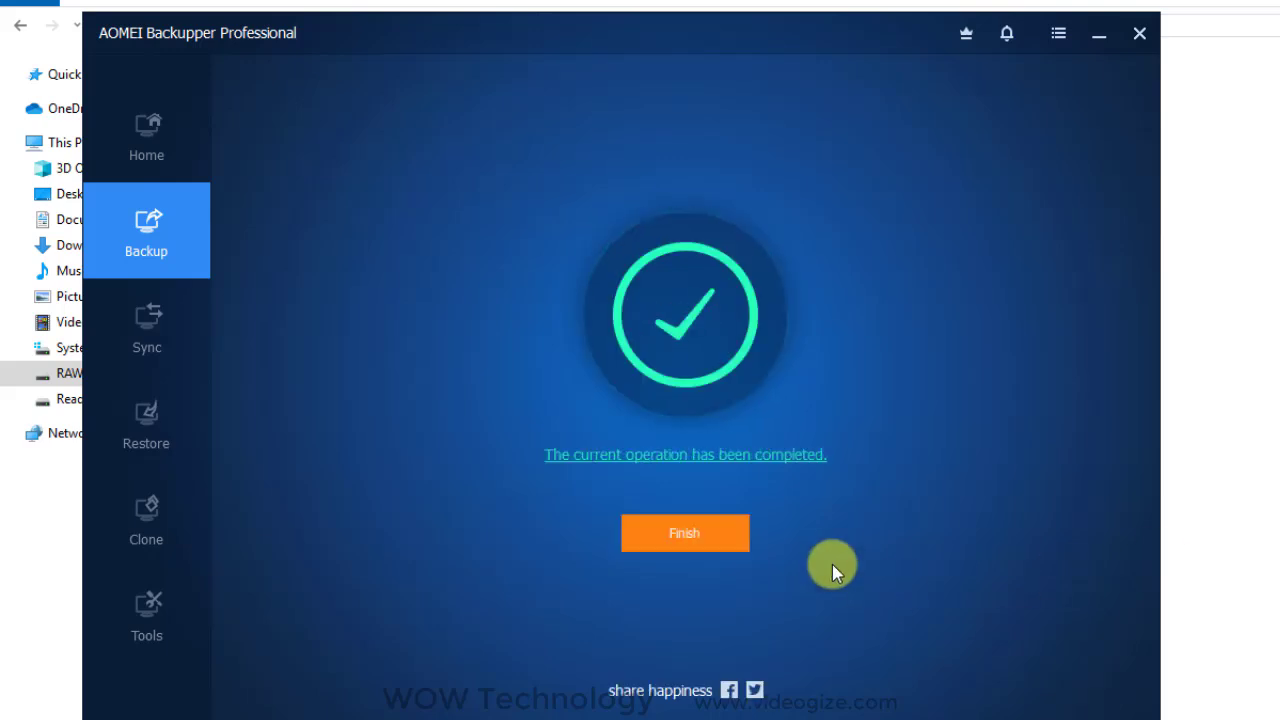
{"action": "left_click", "coordinate": [738, 540]}
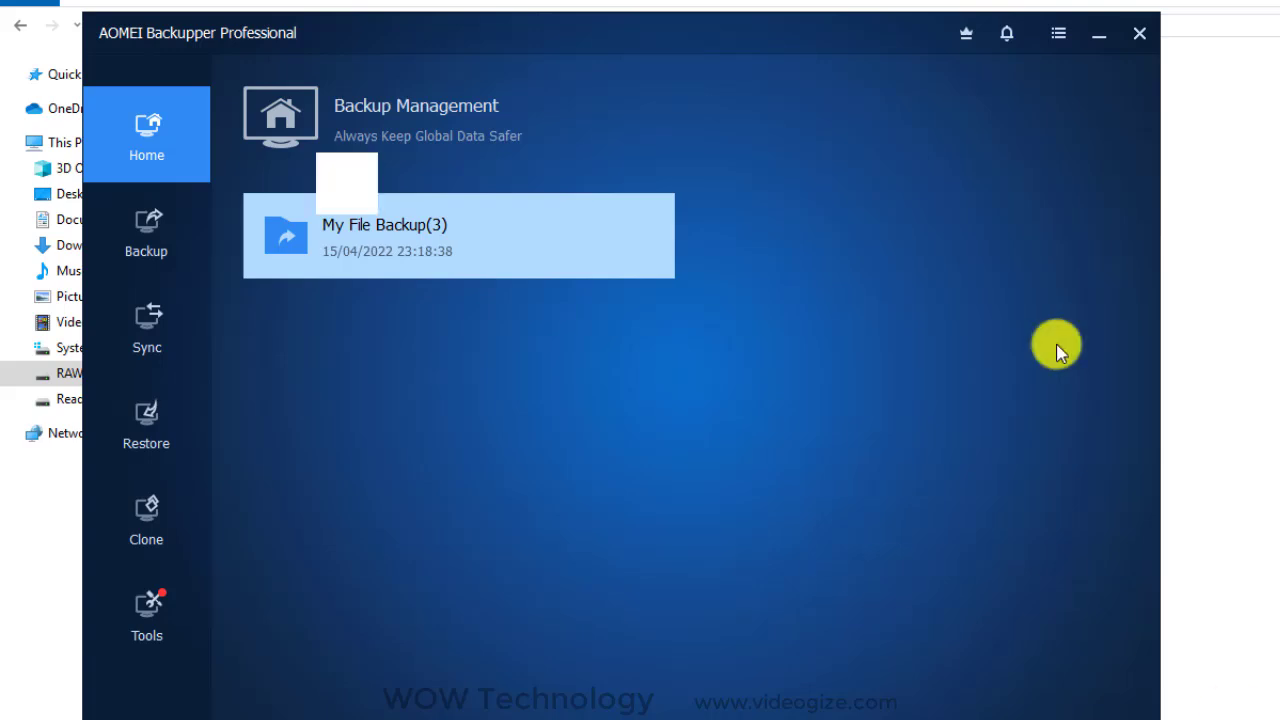
{"action": "left_click", "coordinate": [1099, 33]}
Check the Demo folder's contents, then delete Demo from My Files
{"action": "left_click", "coordinate": [264, 113]}
{"action": "double_click", "coordinate": [264, 113]}
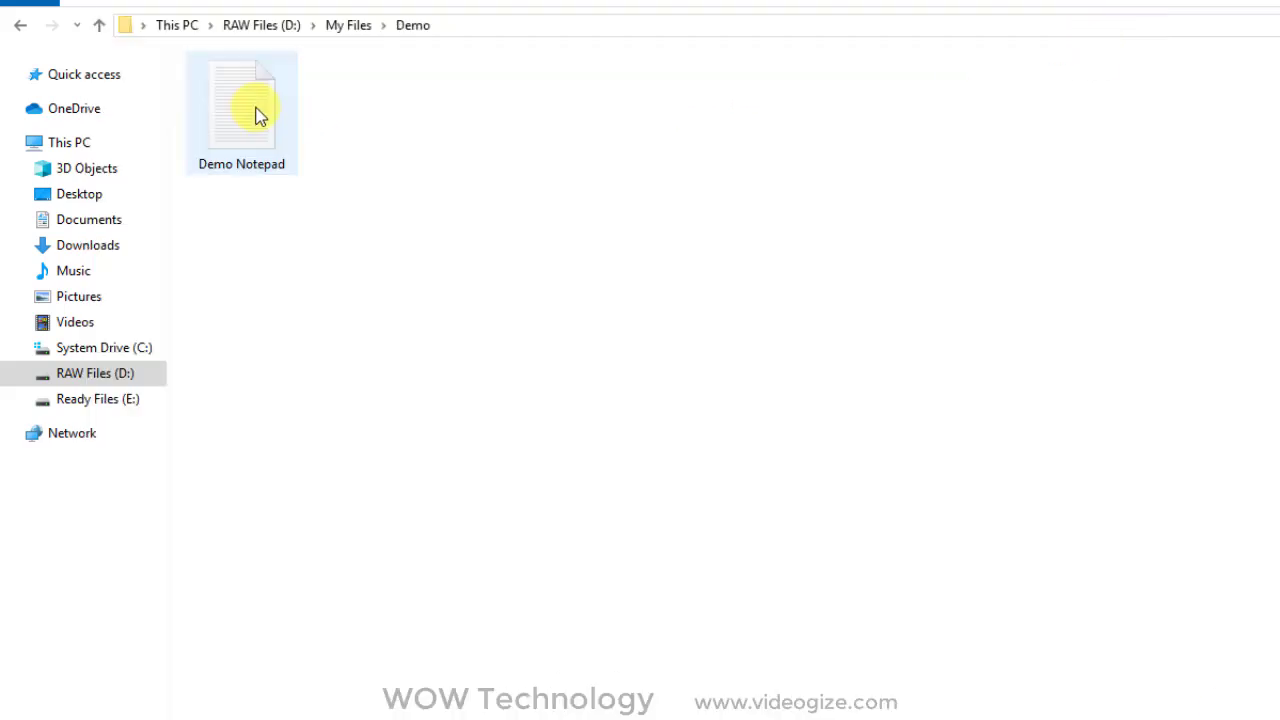
{"action": "left_click", "coordinate": [1240, 55]}
{"action": "left_click", "coordinate": [99, 27]}
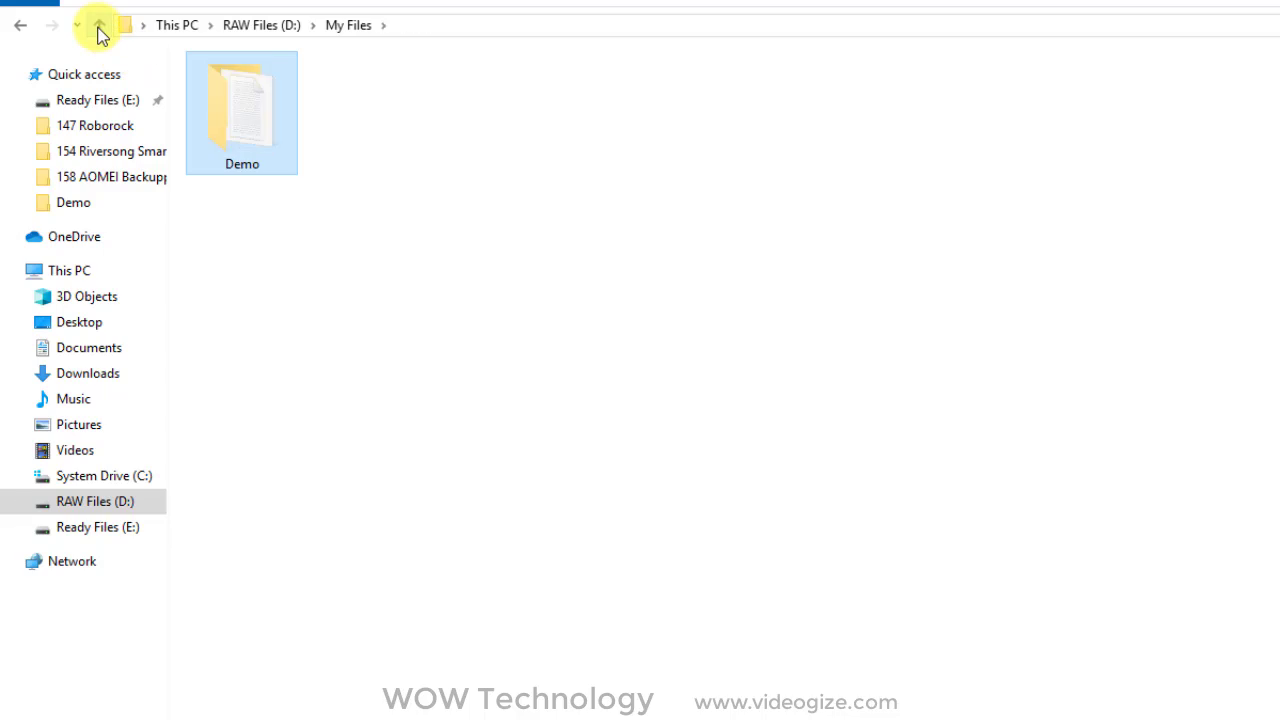
{"action": "right_click", "coordinate": [262, 130]}
{"action": "left_click", "coordinate": [316, 646]}
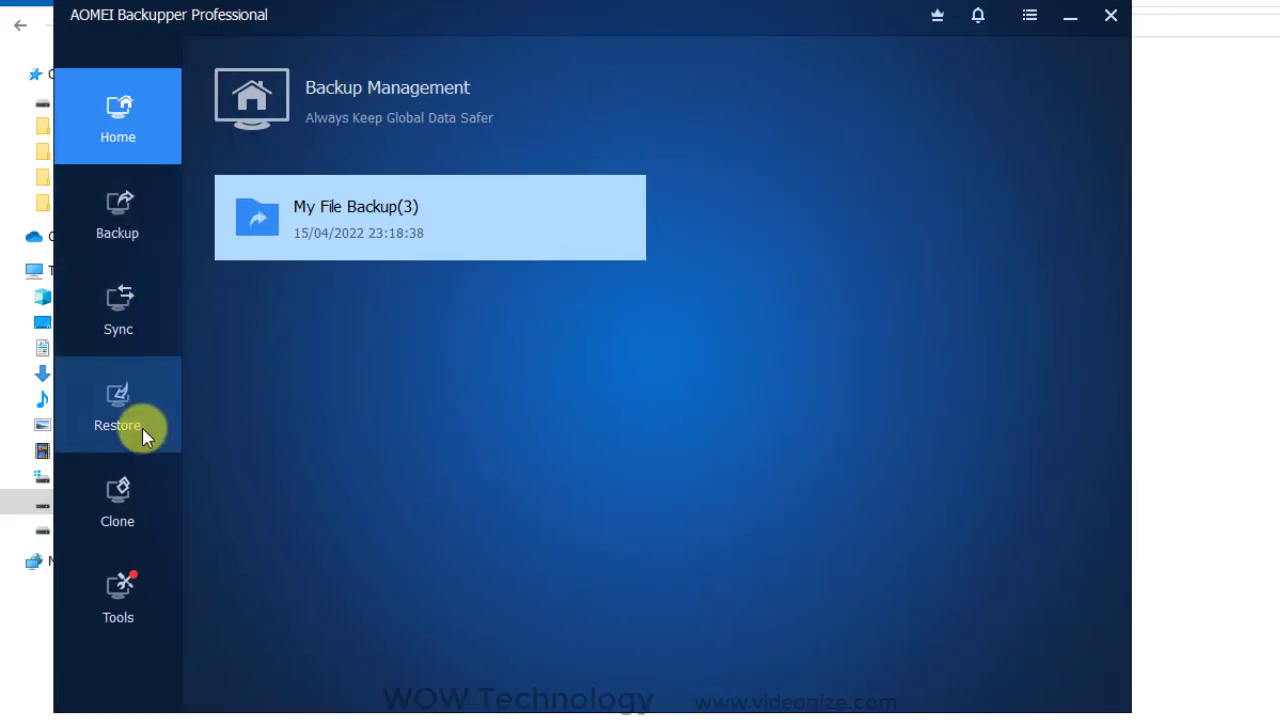
Choose My File Backup(3) to restore and mark its D: contents
{"action": "left_click", "coordinate": [155, 436]}
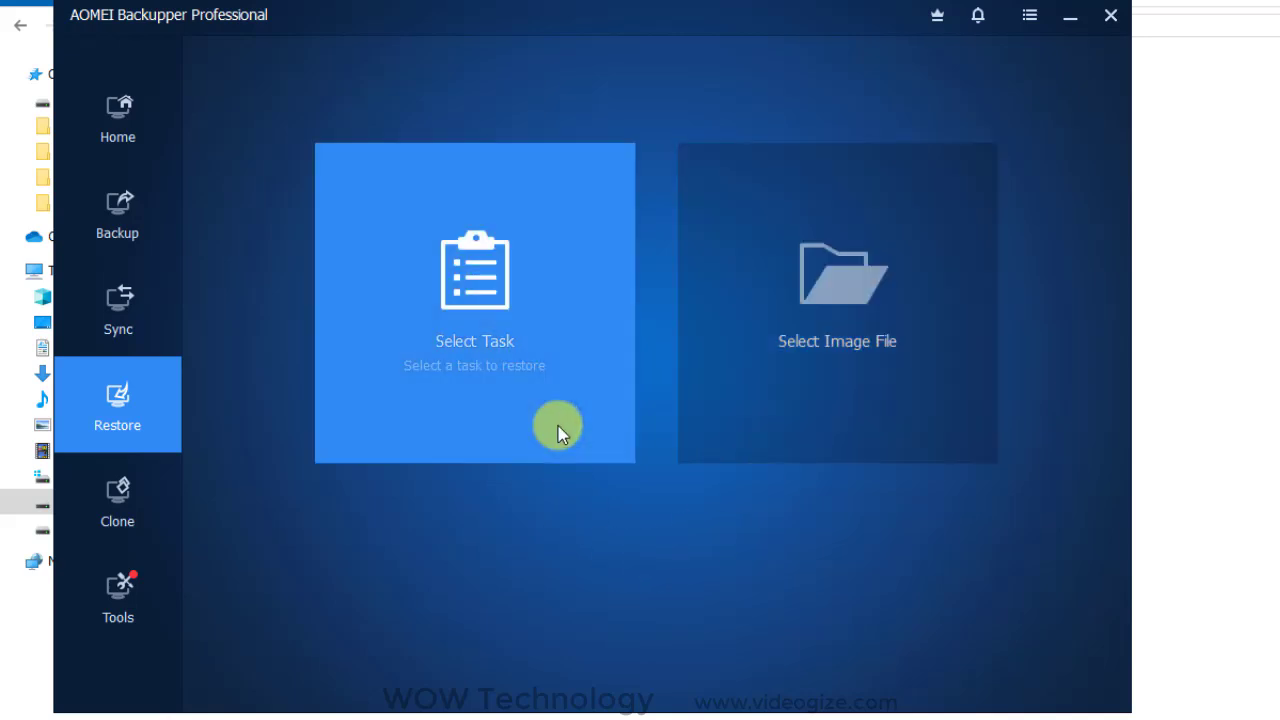
{"action": "left_click", "coordinate": [559, 433]}
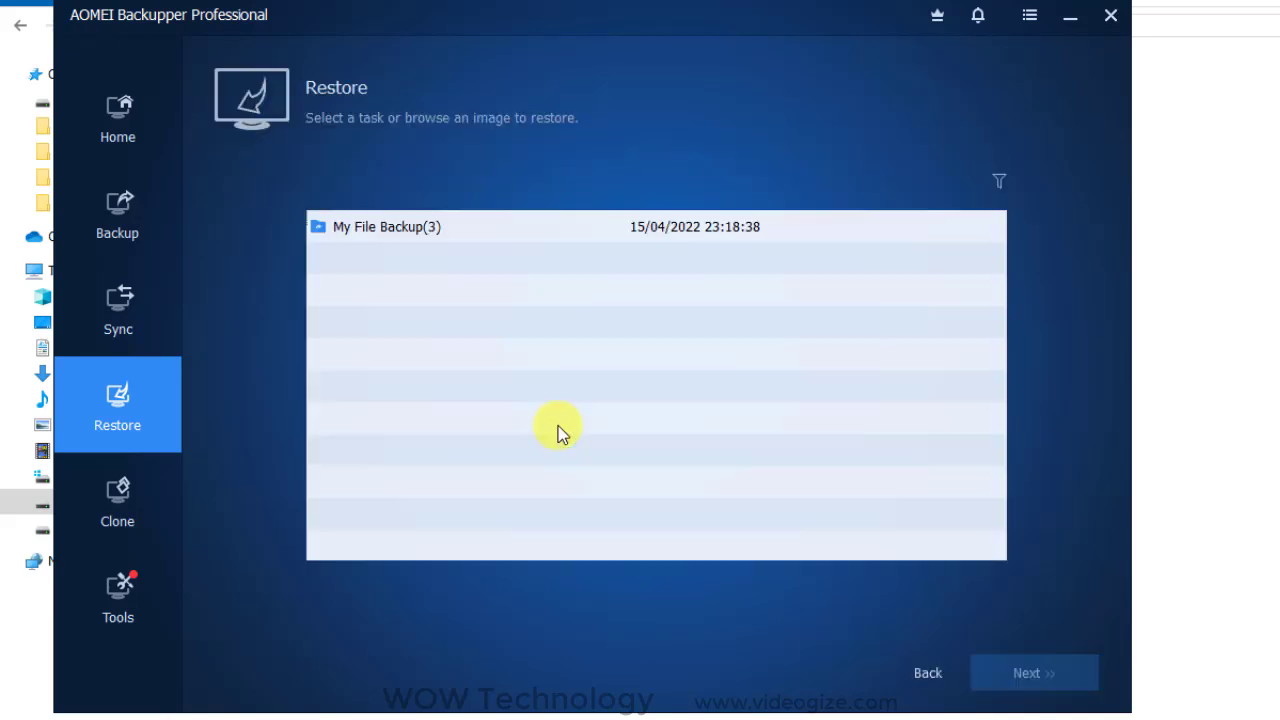
{"action": "left_click", "coordinate": [465, 230]}
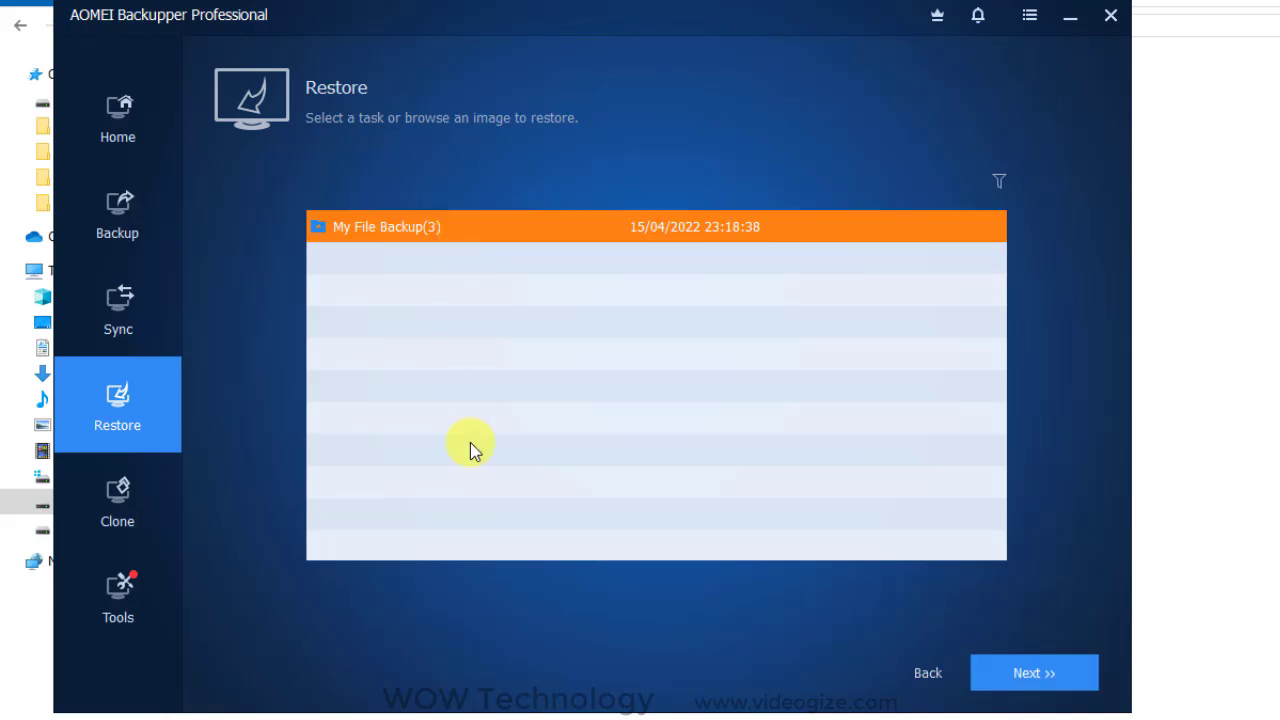
{"action": "left_click", "coordinate": [1075, 680]}
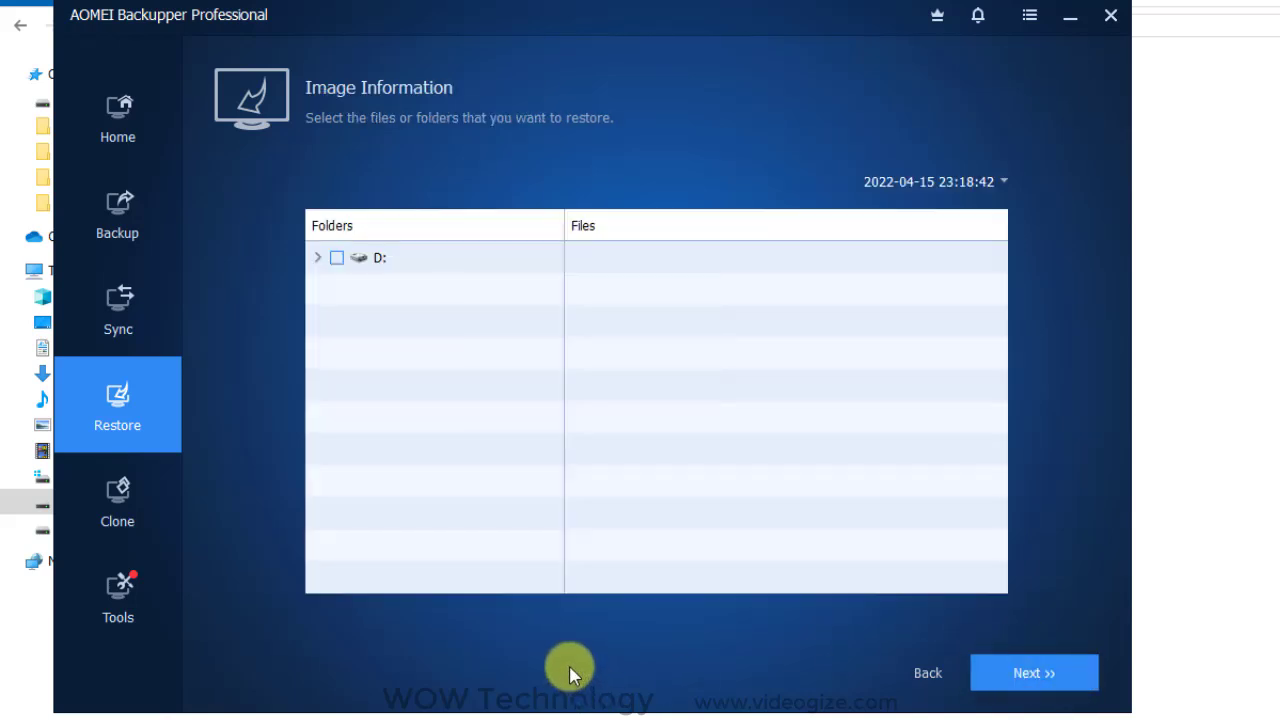
{"action": "left_click", "coordinate": [336, 260]}
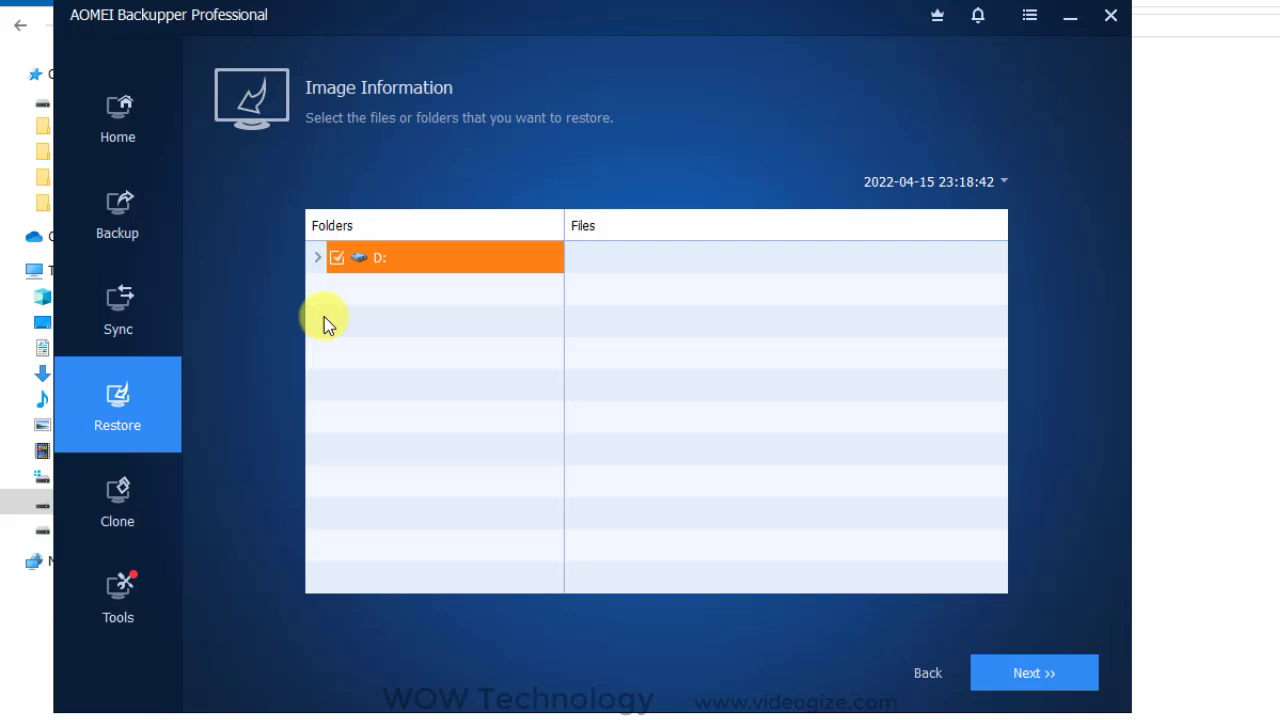
{"action": "left_click", "coordinate": [1070, 680]}
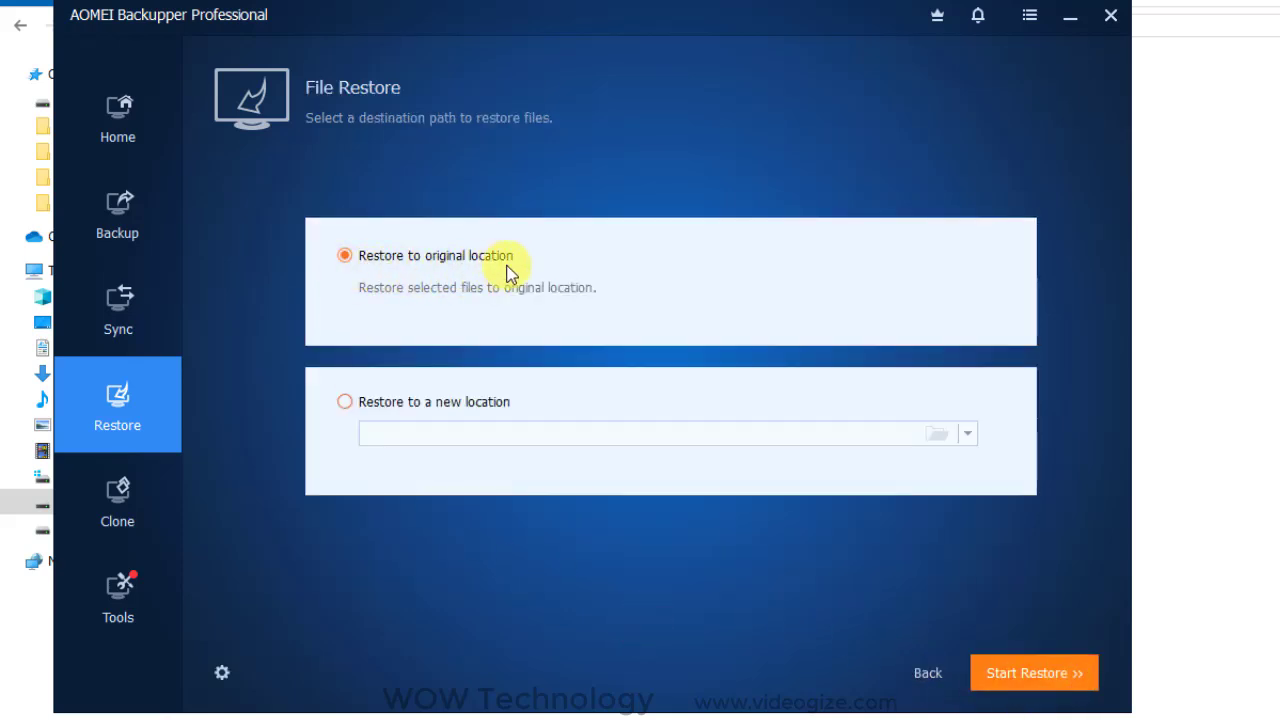
Restore to the original location and verify Demo Notepad is back in File Explorer
{"action": "left_click", "coordinate": [362, 409]}
{"action": "left_click", "coordinate": [367, 266]}
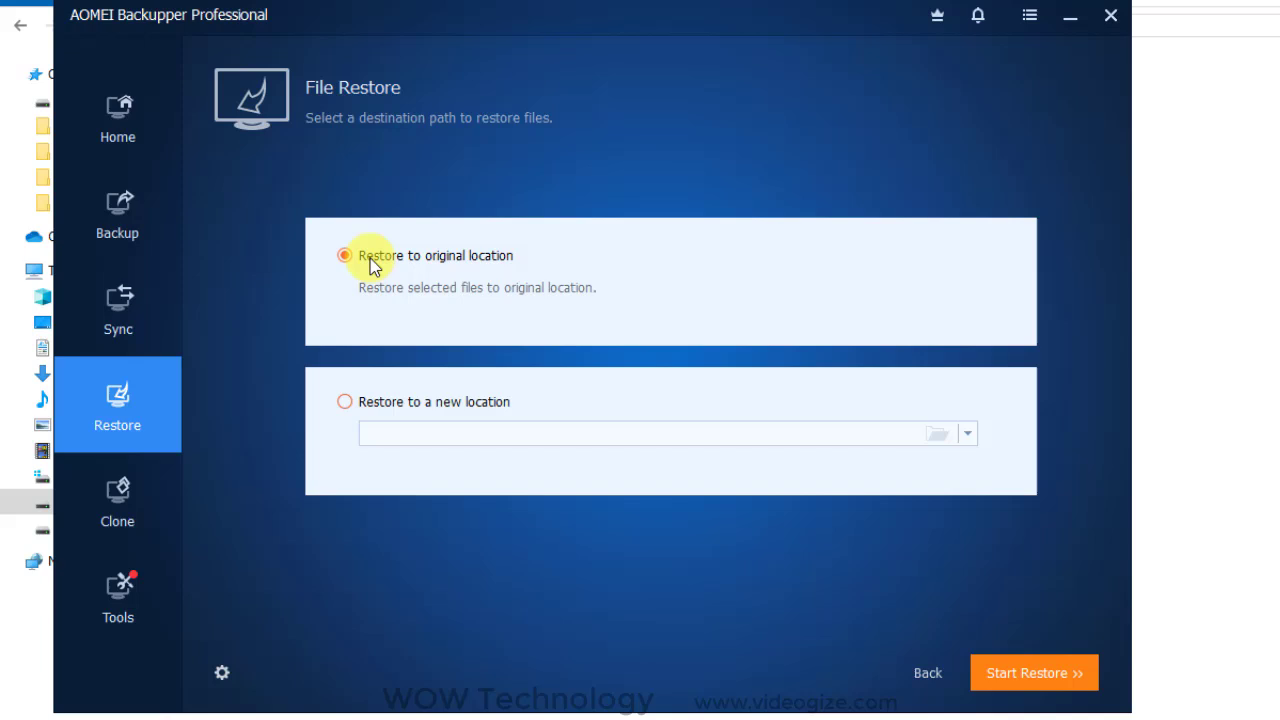
{"action": "left_click", "coordinate": [347, 406]}
{"action": "left_click", "coordinate": [420, 290]}
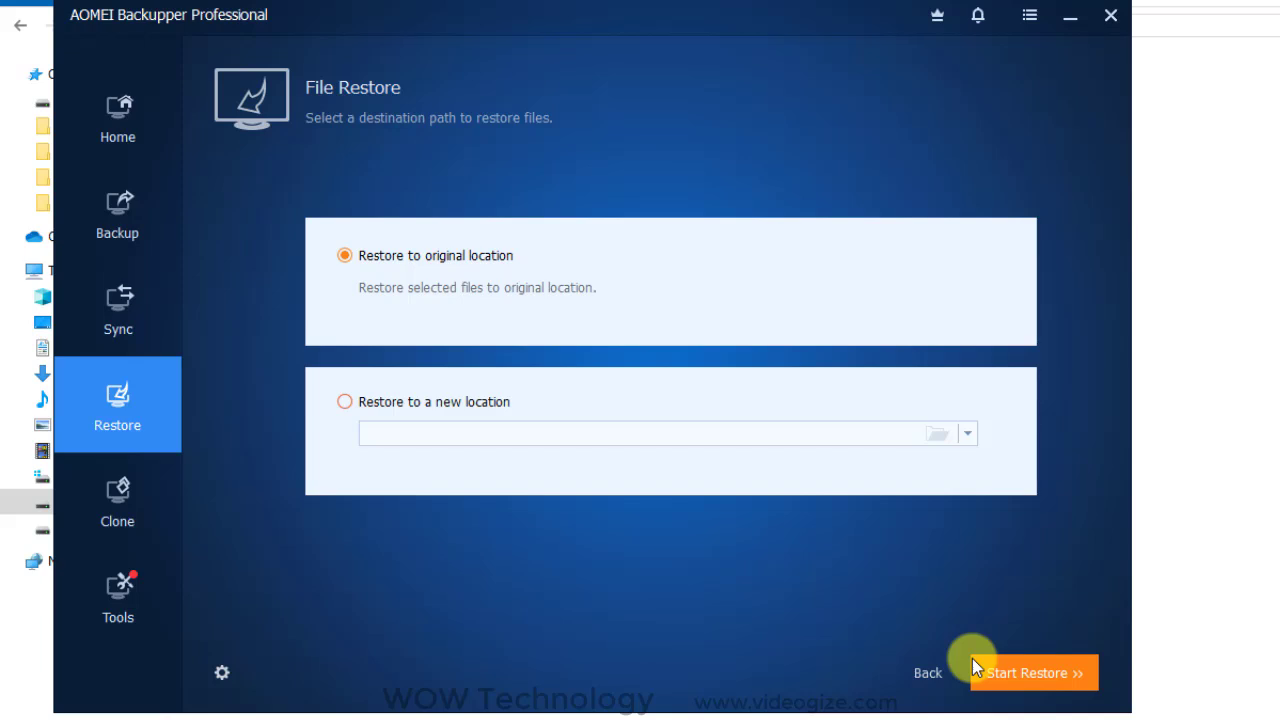
{"action": "left_click", "coordinate": [1043, 681]}
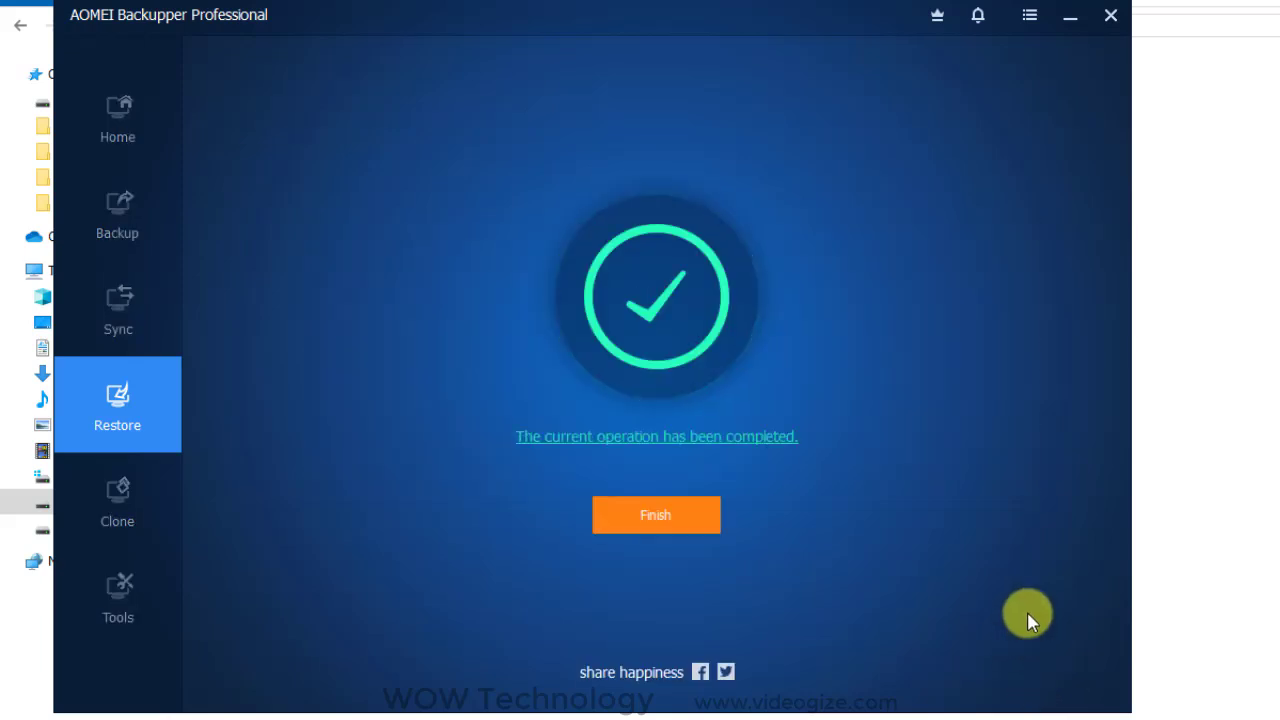
{"action": "left_click", "coordinate": [669, 524]}
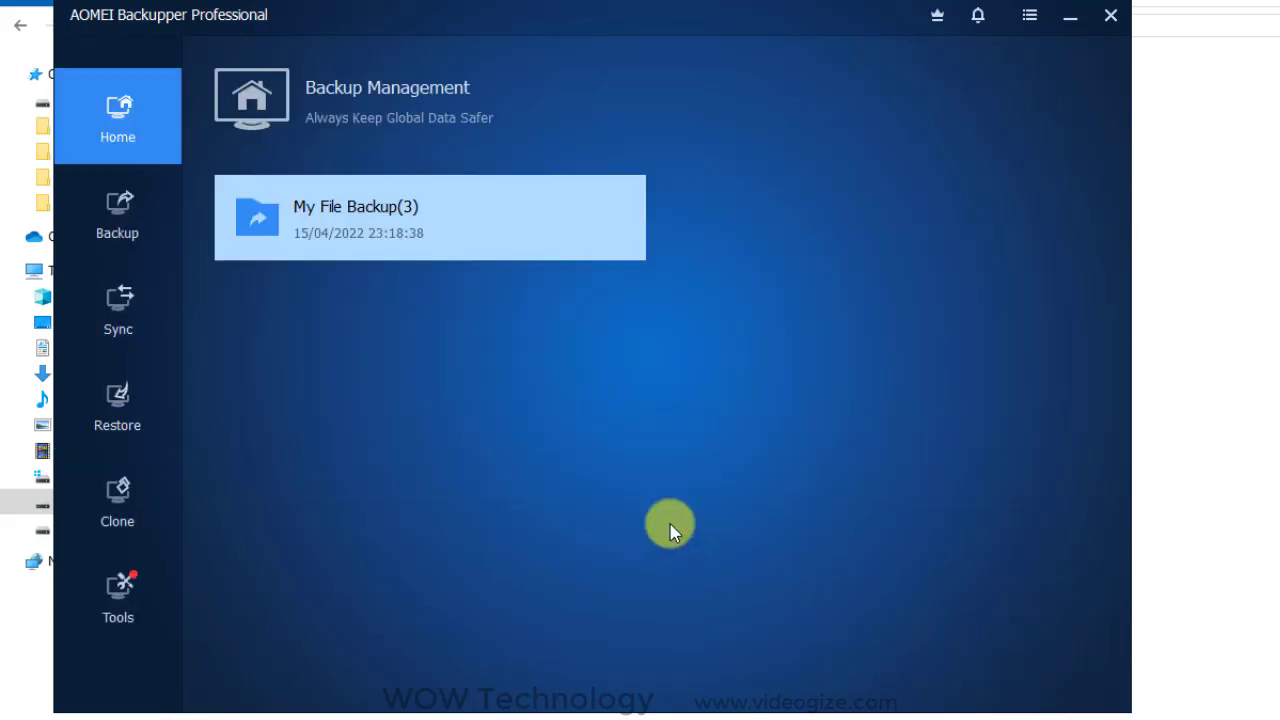
{"action": "left_click", "coordinate": [1070, 15]}
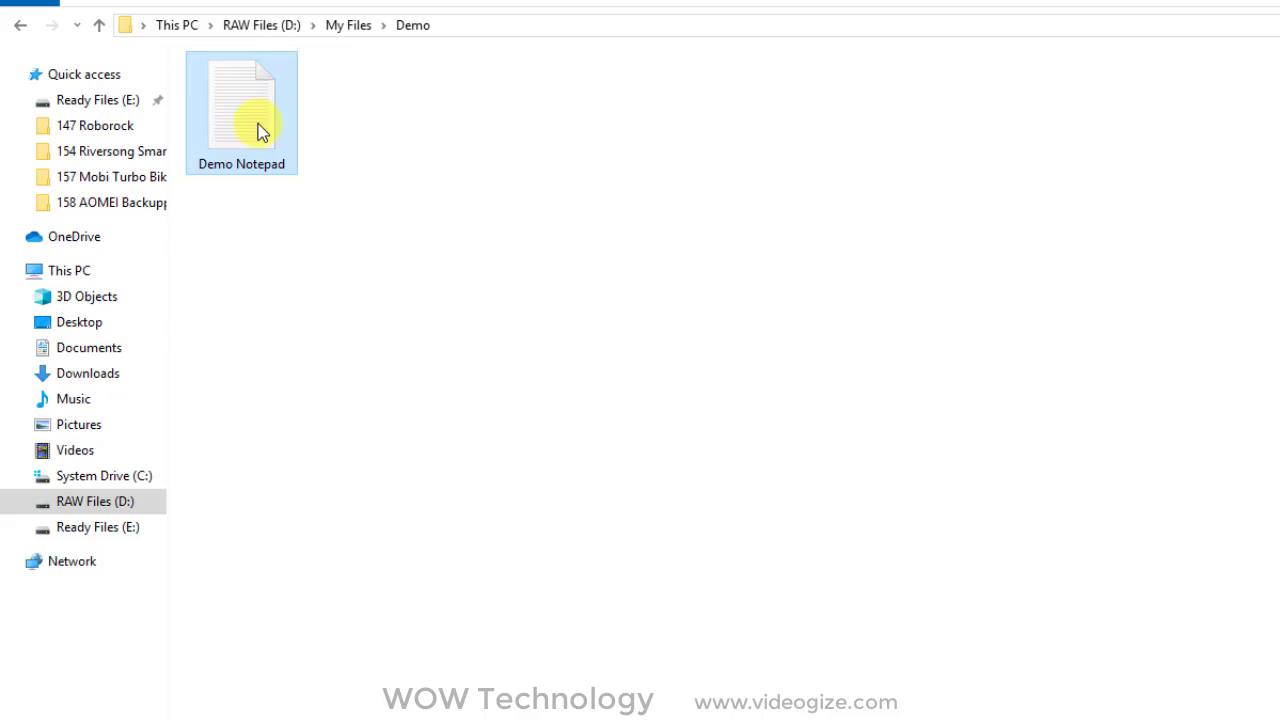
{"action": "left_click", "coordinate": [1243, 56]}
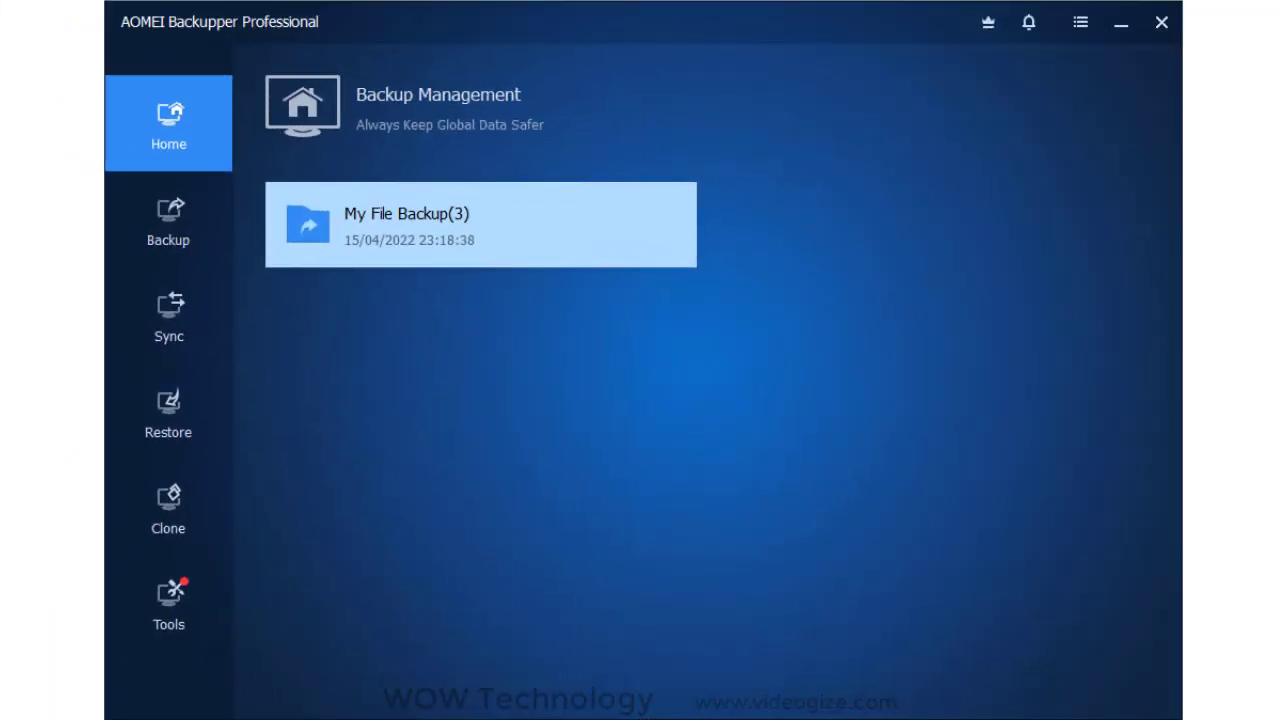
Open the Tools page and scroll through the backup and free tools
{"action": "left_click", "coordinate": [209, 524]}
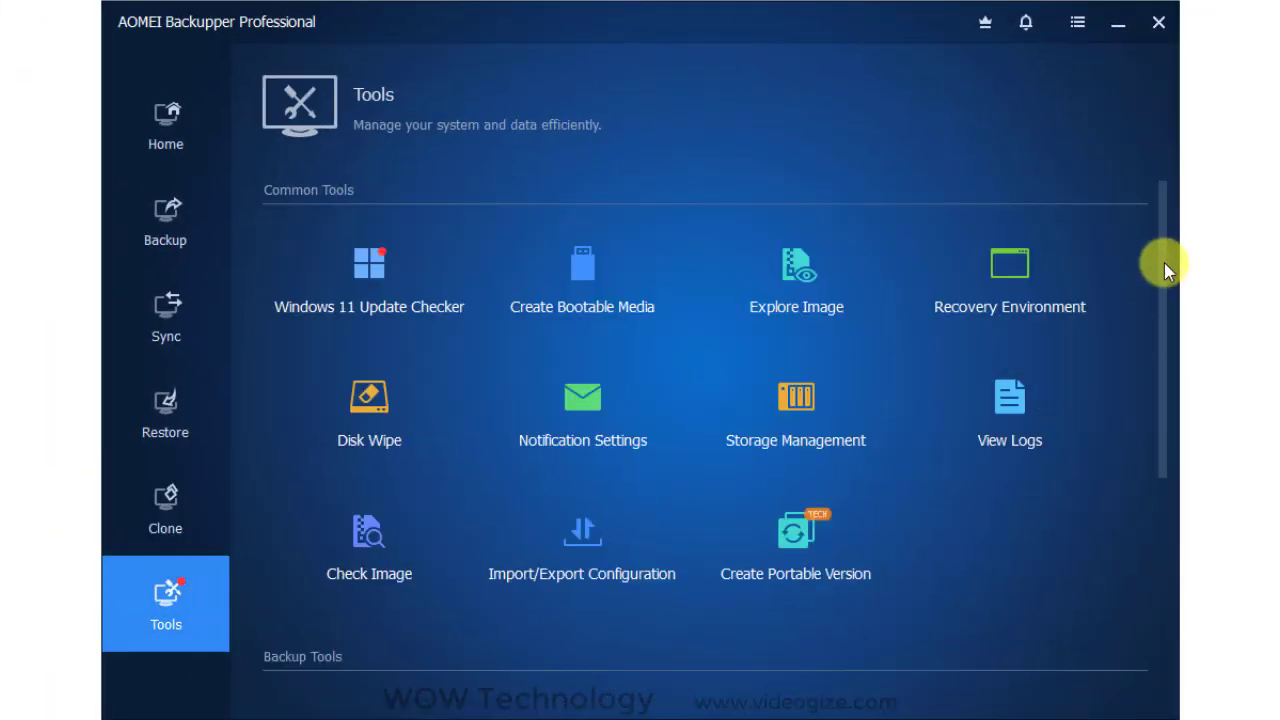
{"action": "scroll", "coordinate": [1164, 262], "scroll_direction": "down", "scroll_amount": 1}
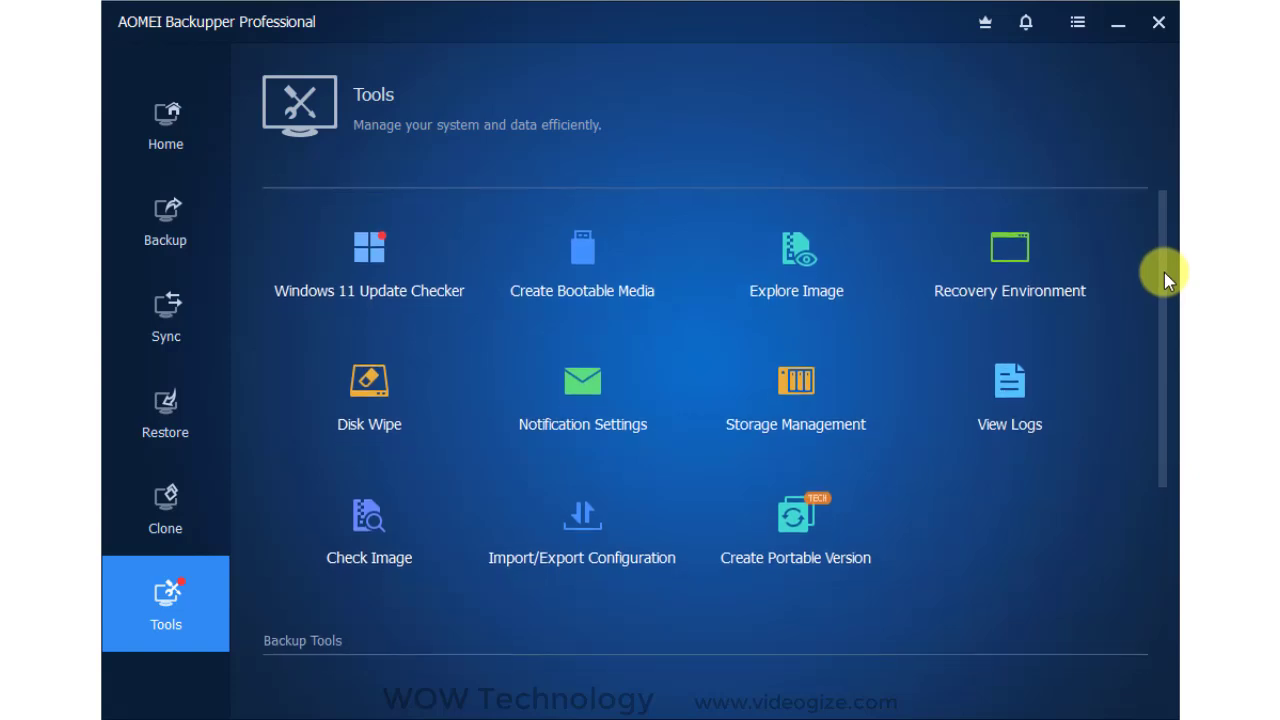
{"action": "left_click_drag", "start_coordinate": [1164, 274], "coordinate": [1172, 494]}
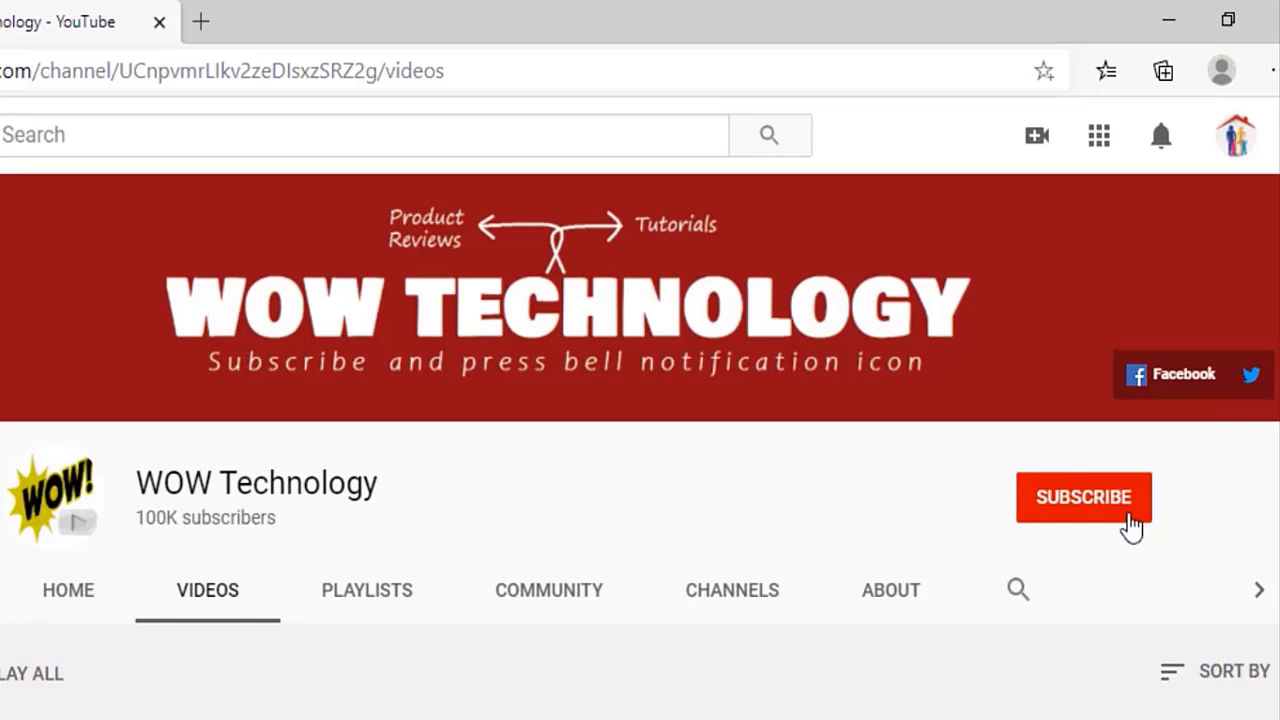
Subscribe to WOW Technology and show the bell's All, Personalized, None options
{"action": "left_click", "coordinate": [1092, 512]}
{"action": "left_click", "coordinate": [1132, 500]}
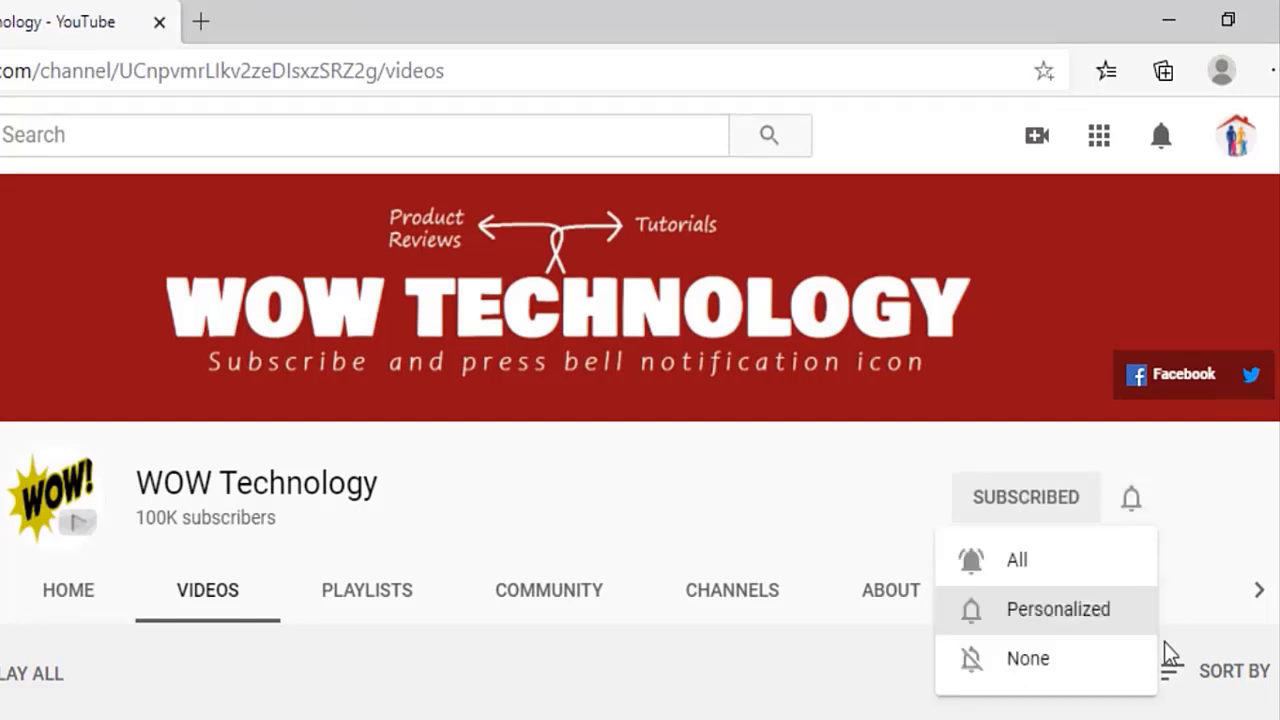